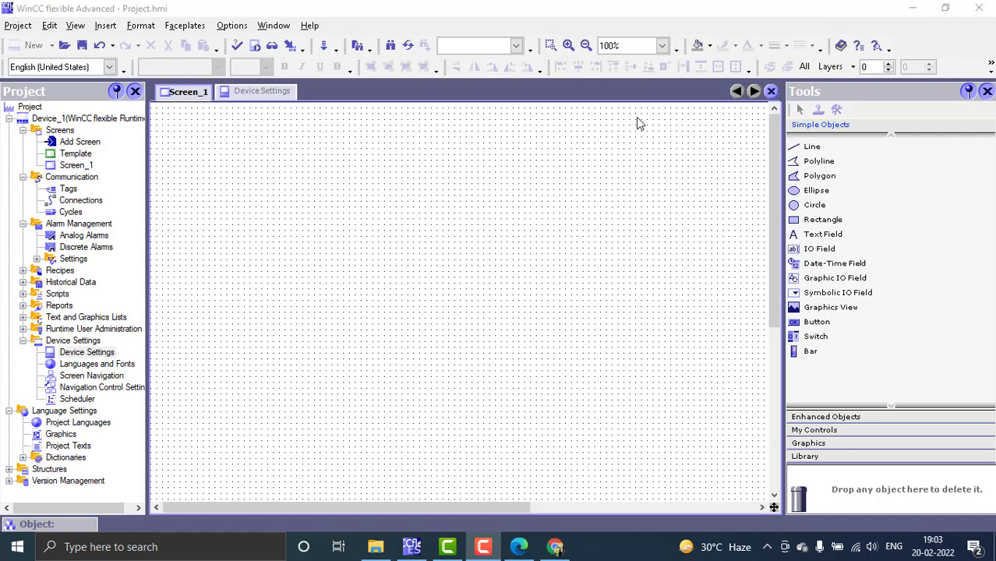
Step: Add an internal tag named TEMP with data type Int in the Tags table
double_click(68, 190)
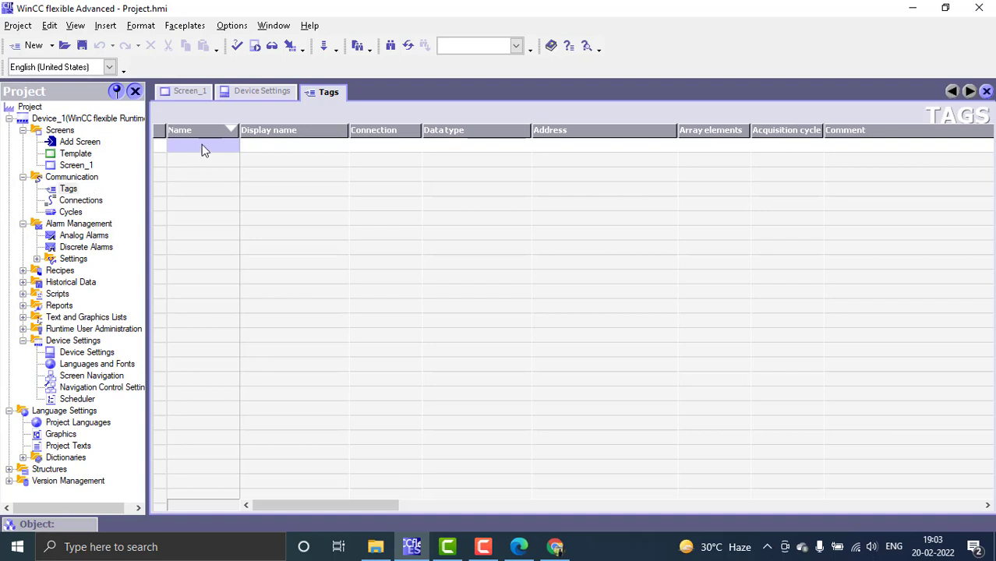
double_click(202, 148)
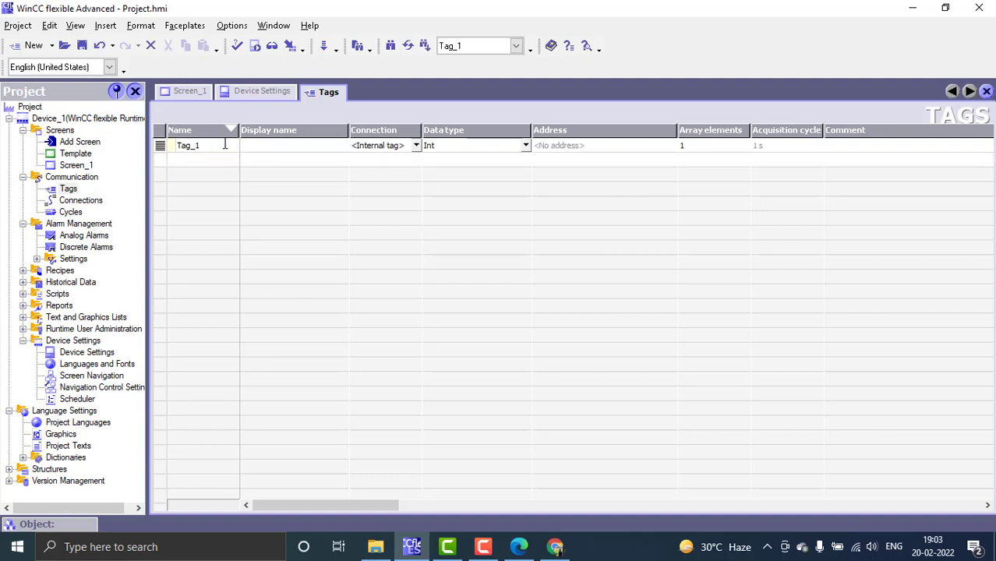
text(TEMP)
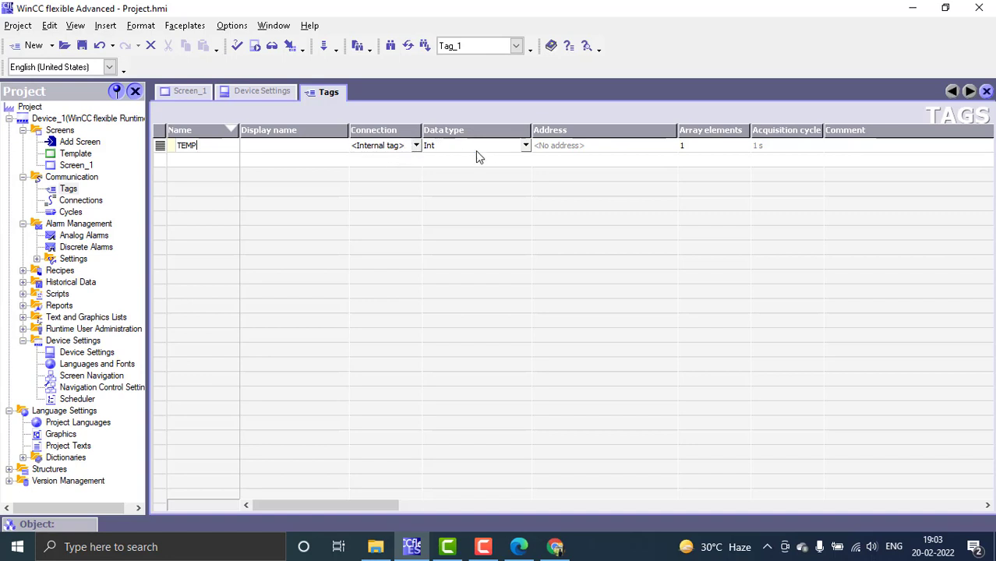
click(526, 145)
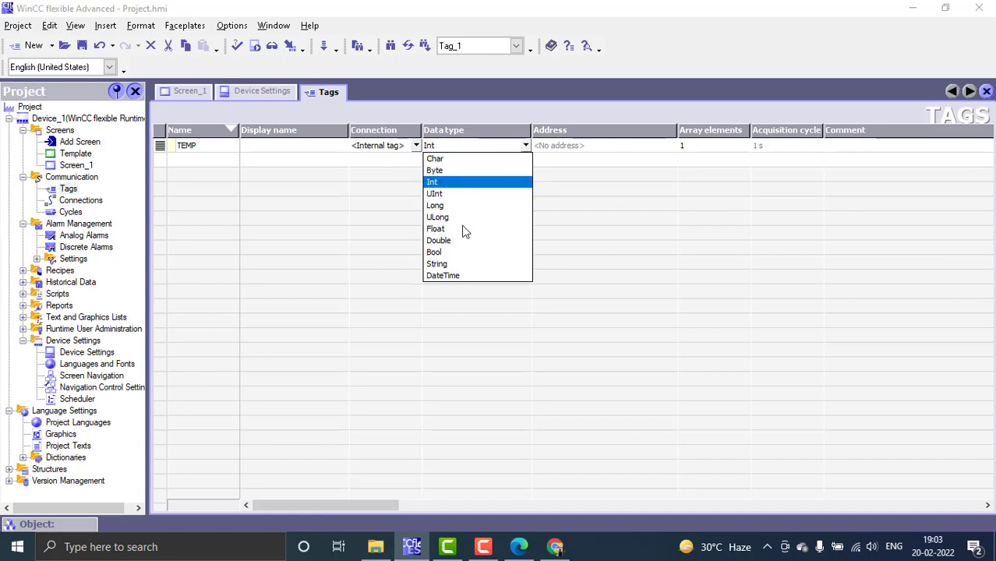
click(451, 182)
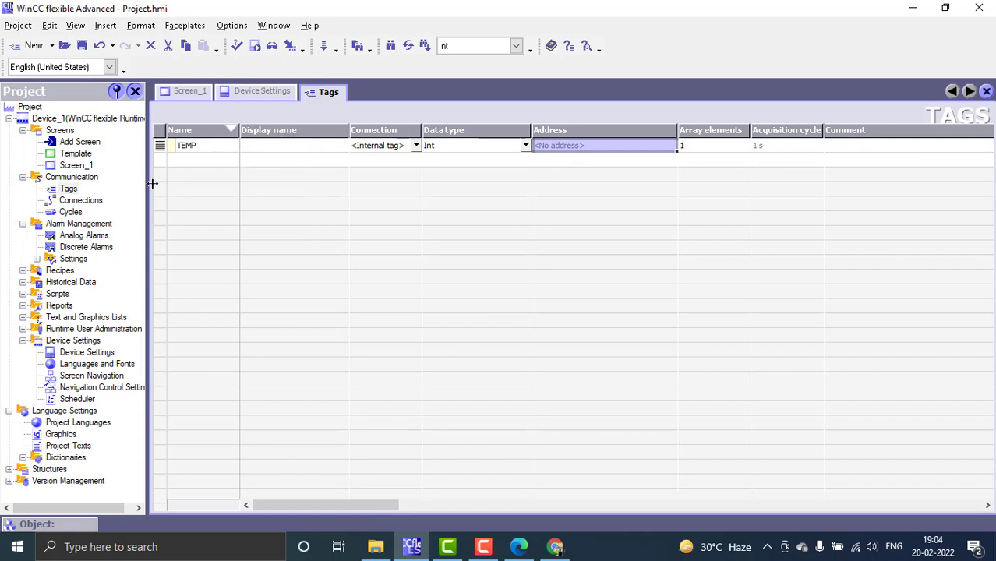
double_click(84, 236)
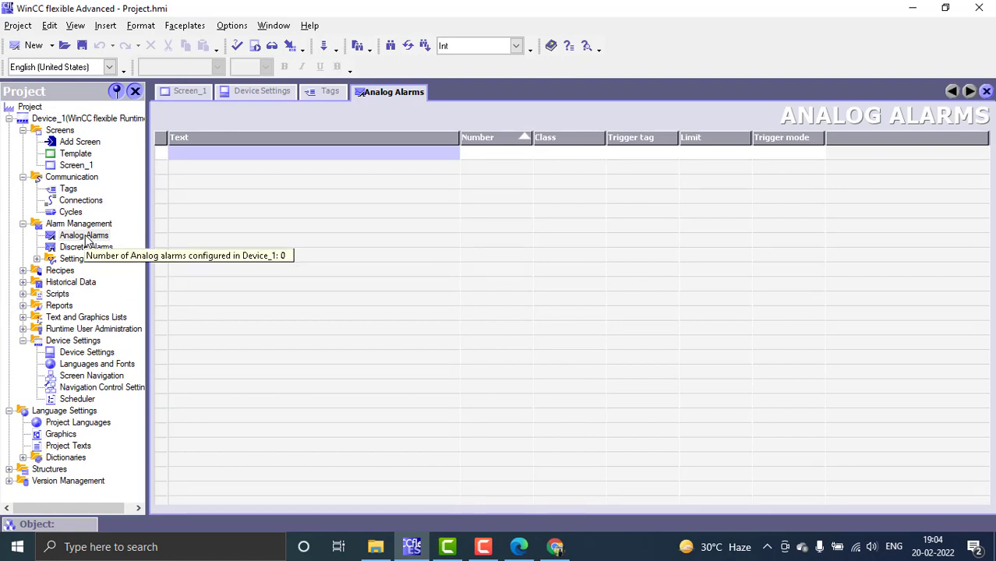
Step: Enter analog alarms 'TEMP IS LOW' and 'TEMP IS HIGH' as rows 1 and 2
double_click(213, 156)
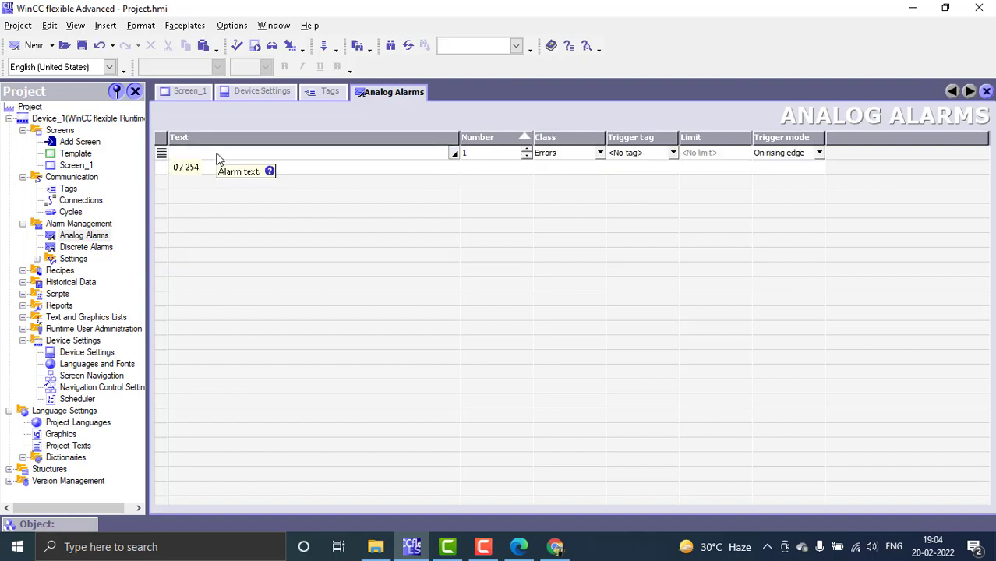
text(TEMP IS)
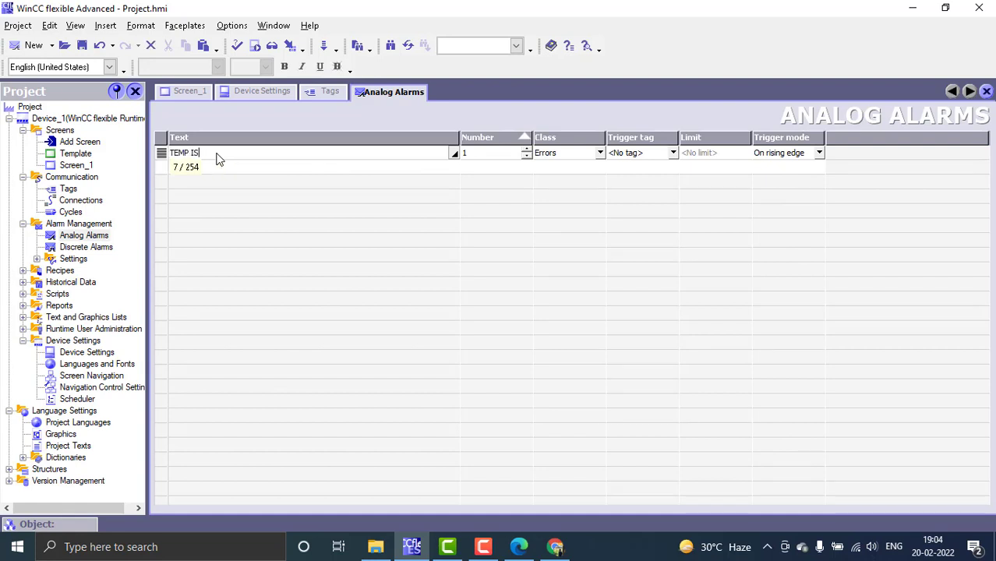
text( LOW)
key(Tab)
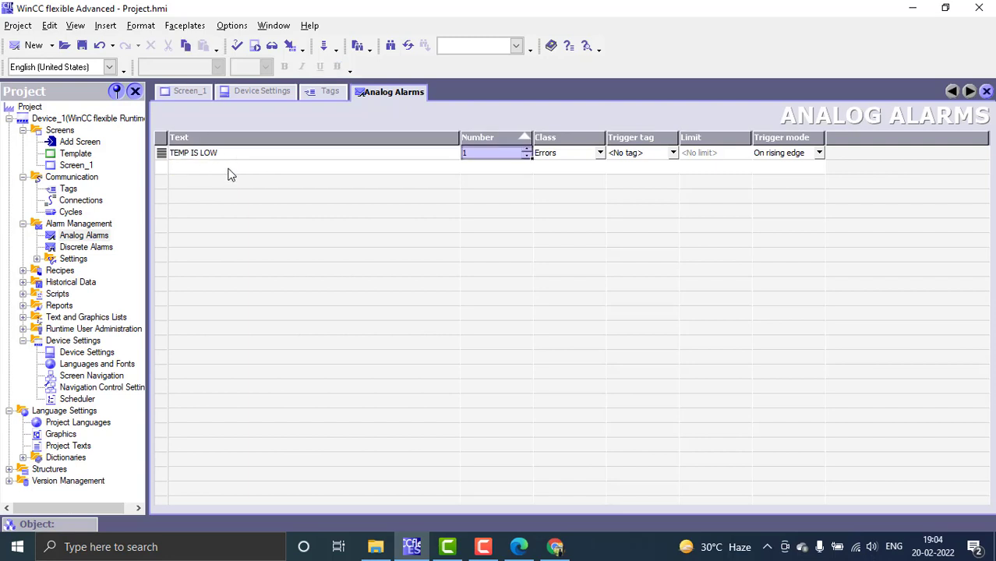
click(228, 169)
text(TEM)
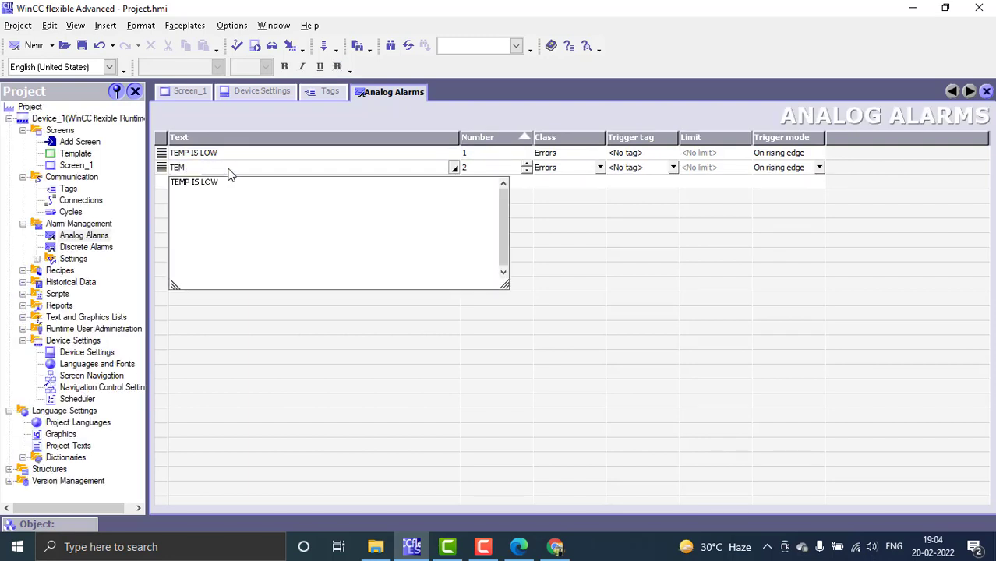
text(P IS HI)
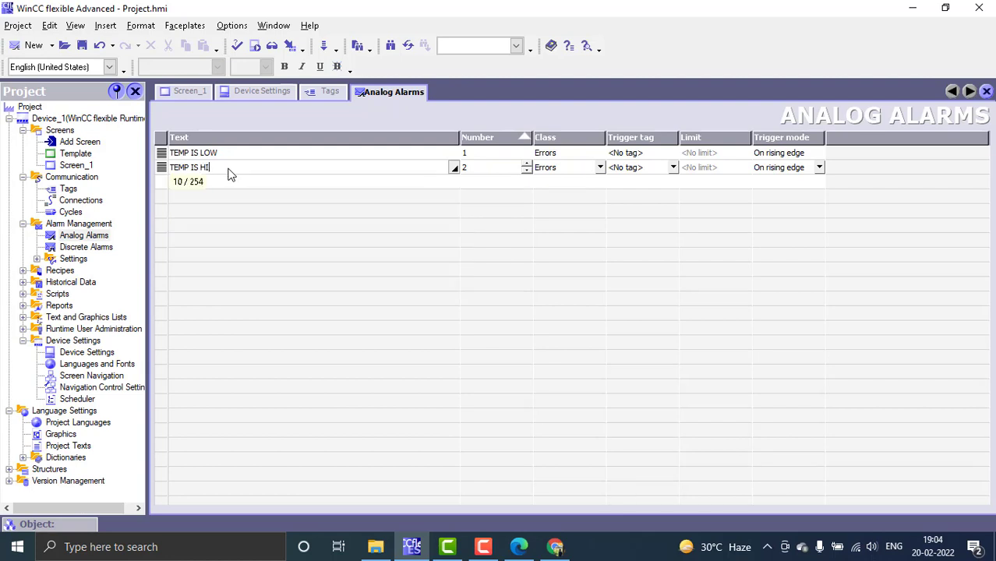
text(GH)
key(Tab)
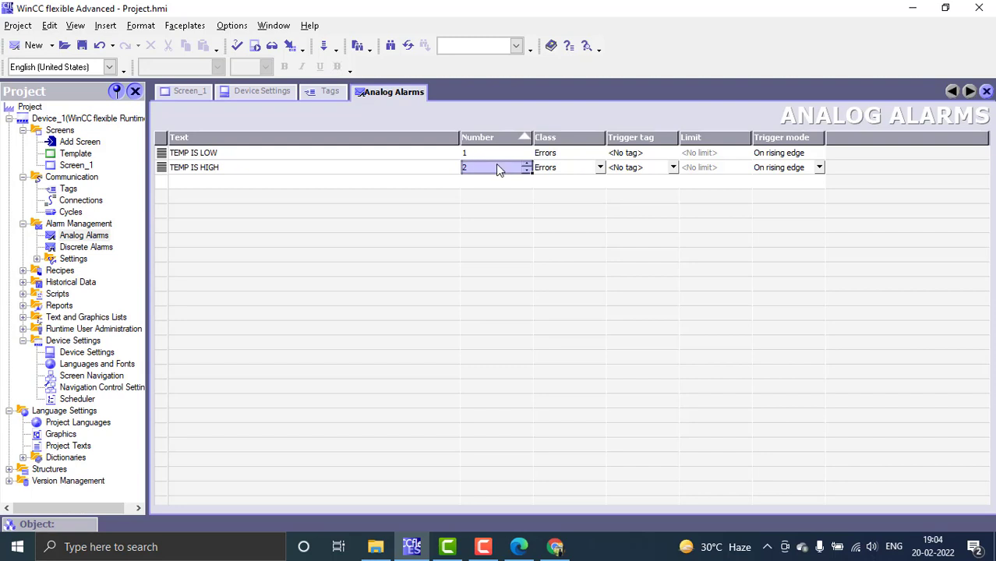
Step: Change the class of both TEMP IS LOW and TEMP IS HIGH to Warnings
click(583, 154)
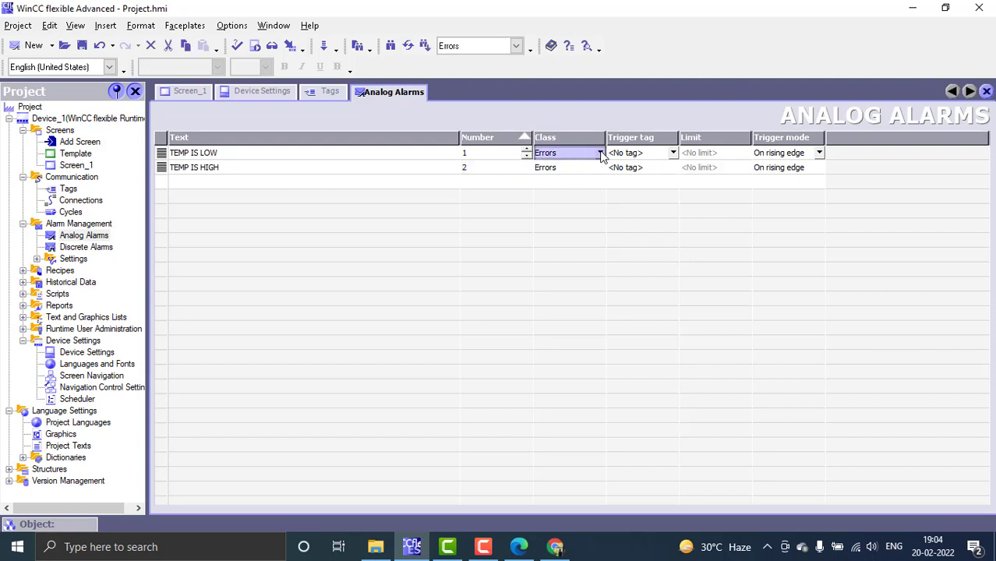
click(600, 152)
click(597, 206)
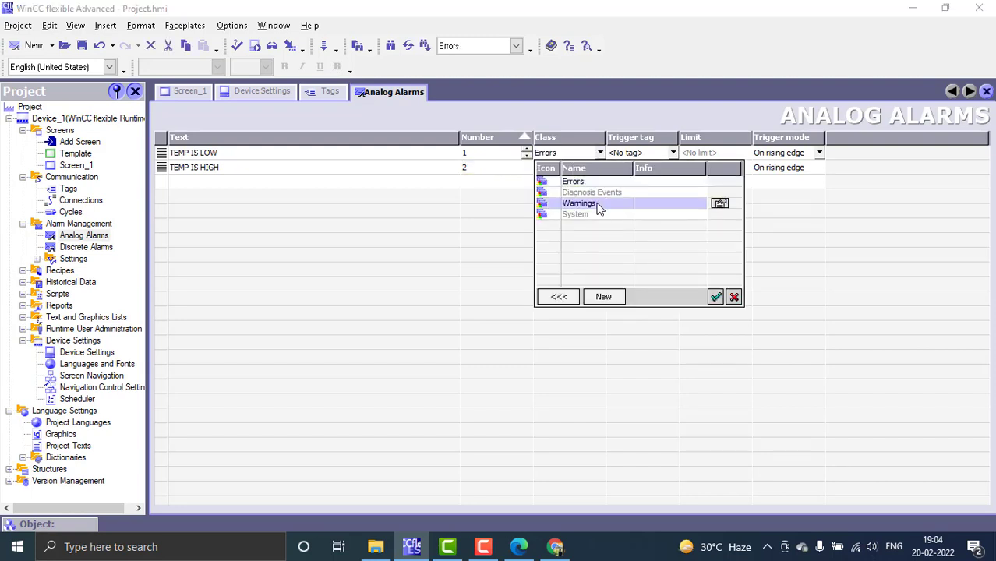
click(715, 297)
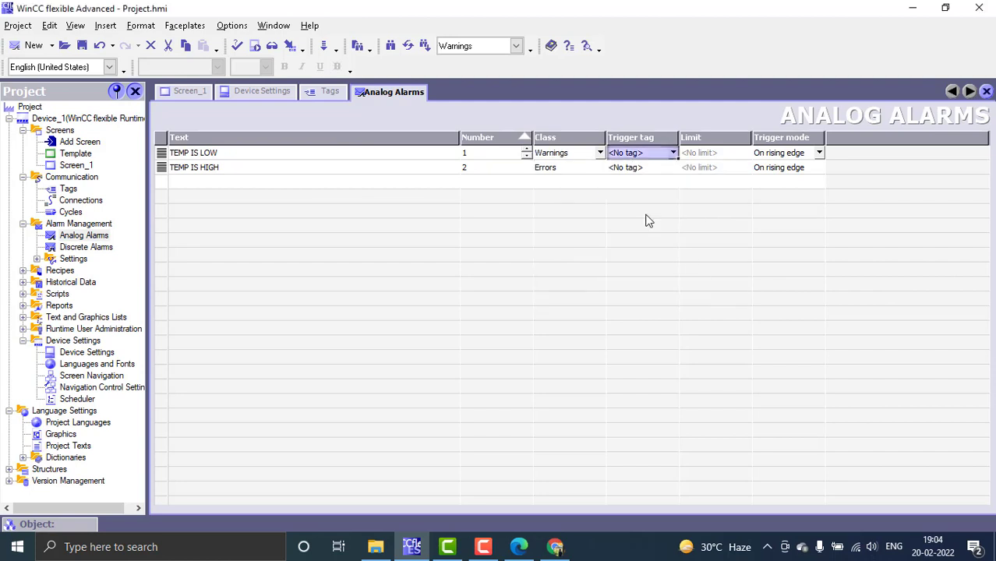
click(576, 168)
click(600, 167)
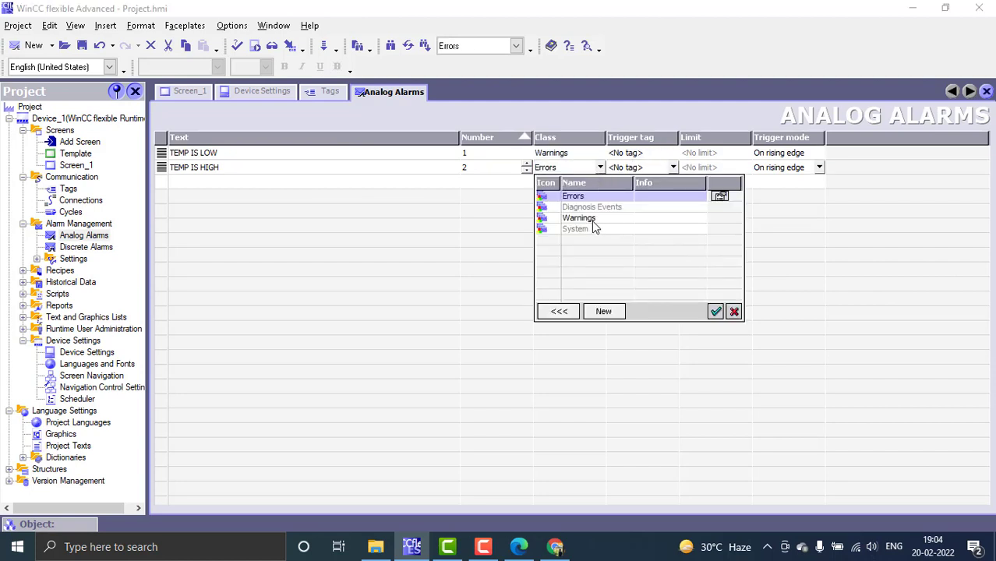
click(592, 219)
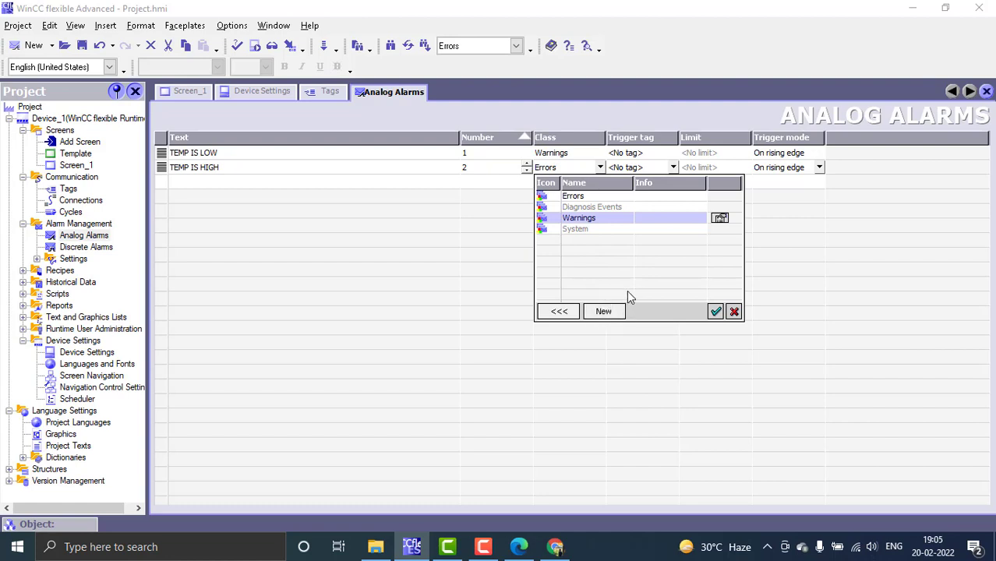
click(715, 311)
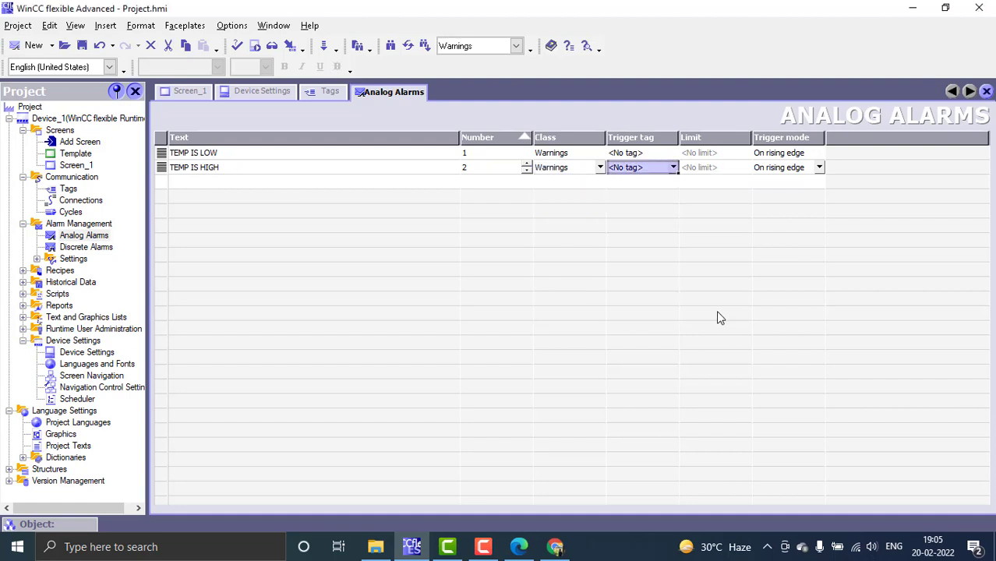
Step: Set TEMP as the trigger tag for both temperature alarms
click(659, 155)
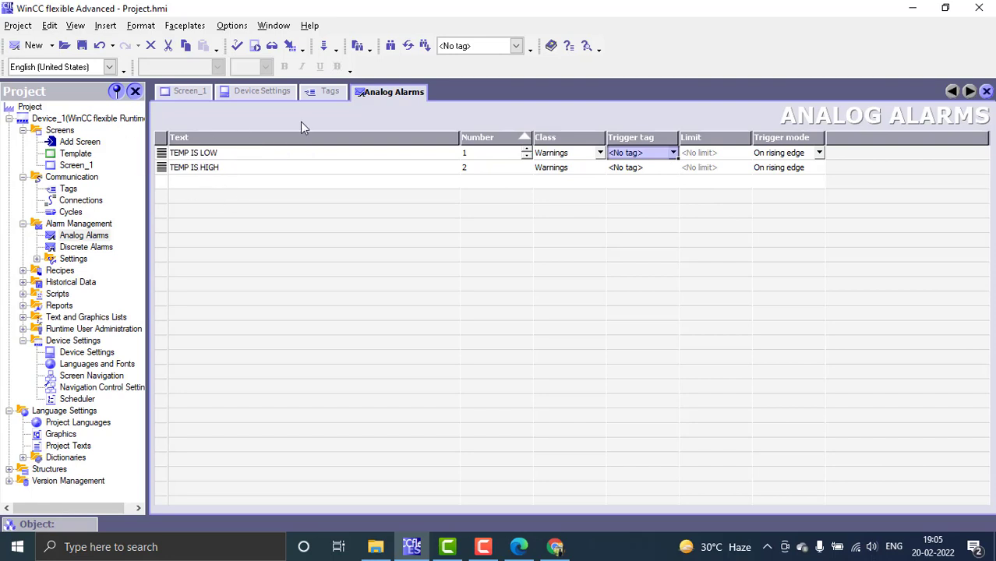
click(328, 92)
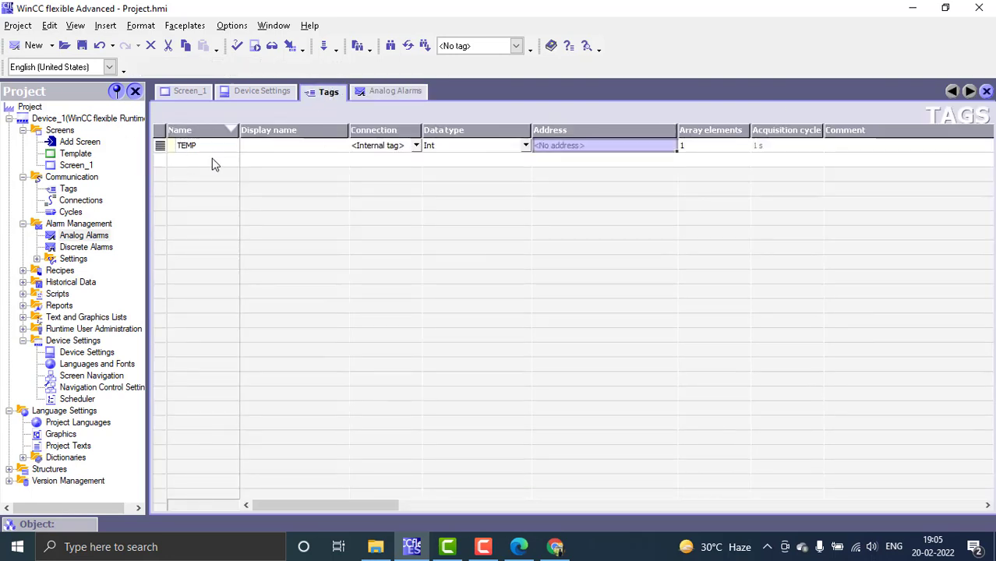
click(392, 92)
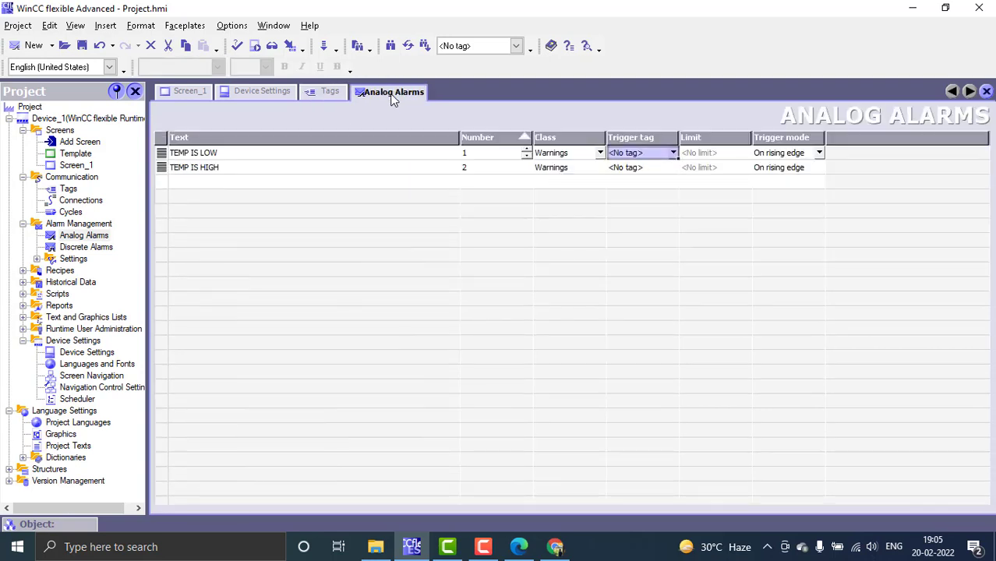
click(673, 153)
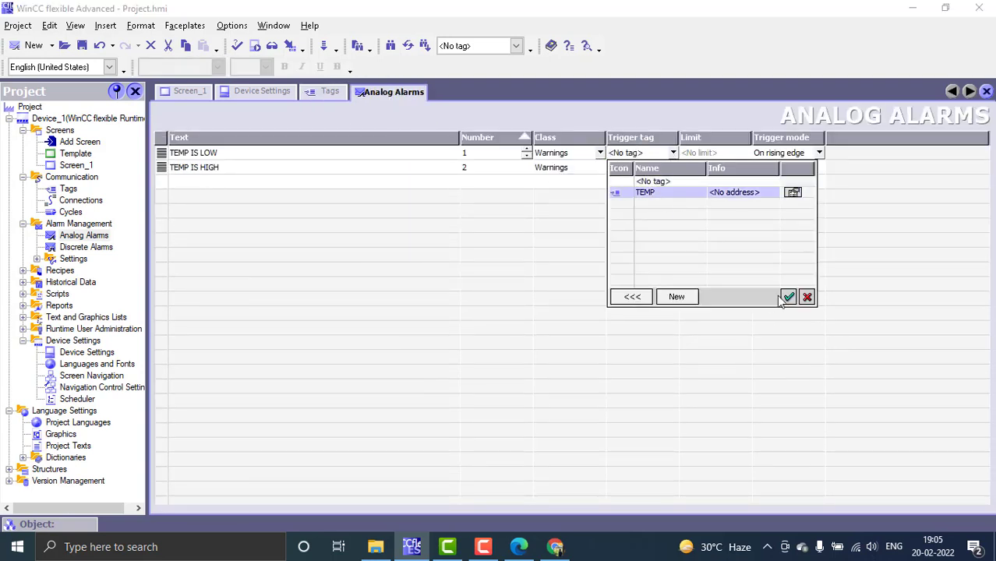
click(788, 297)
click(659, 169)
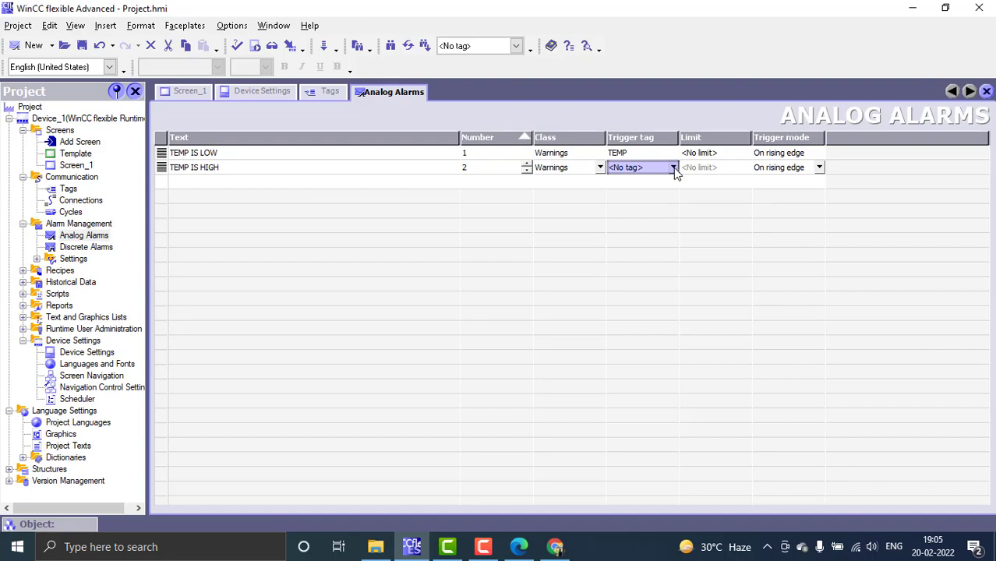
click(673, 167)
click(655, 207)
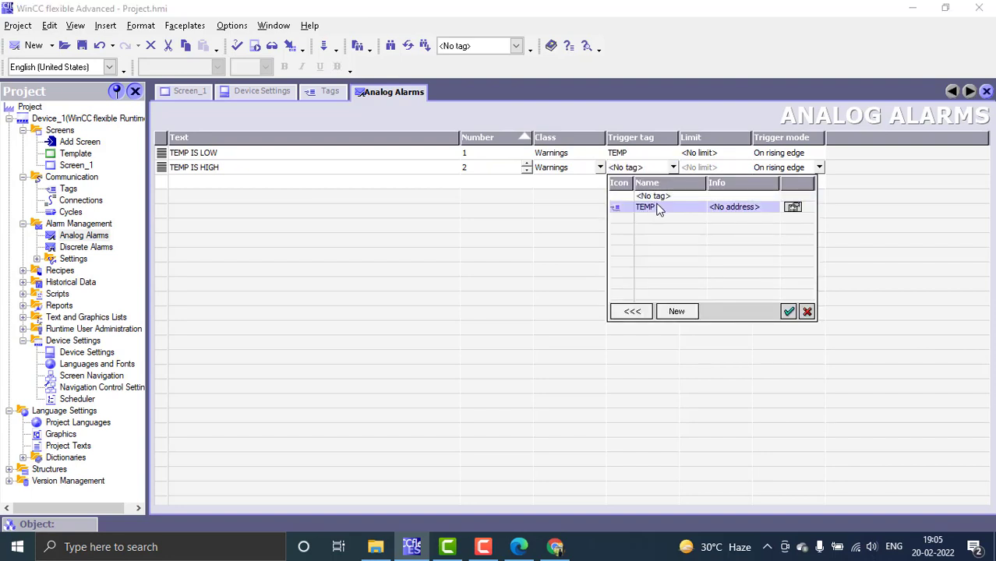
click(788, 311)
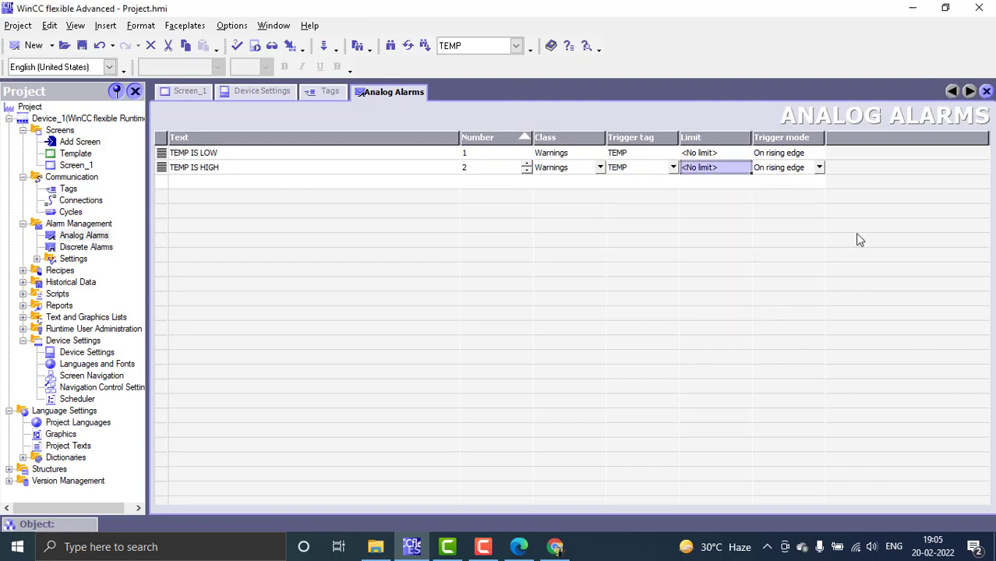
Step: Set TEMP IS LOW's trigger mode to On falling edge
click(784, 154)
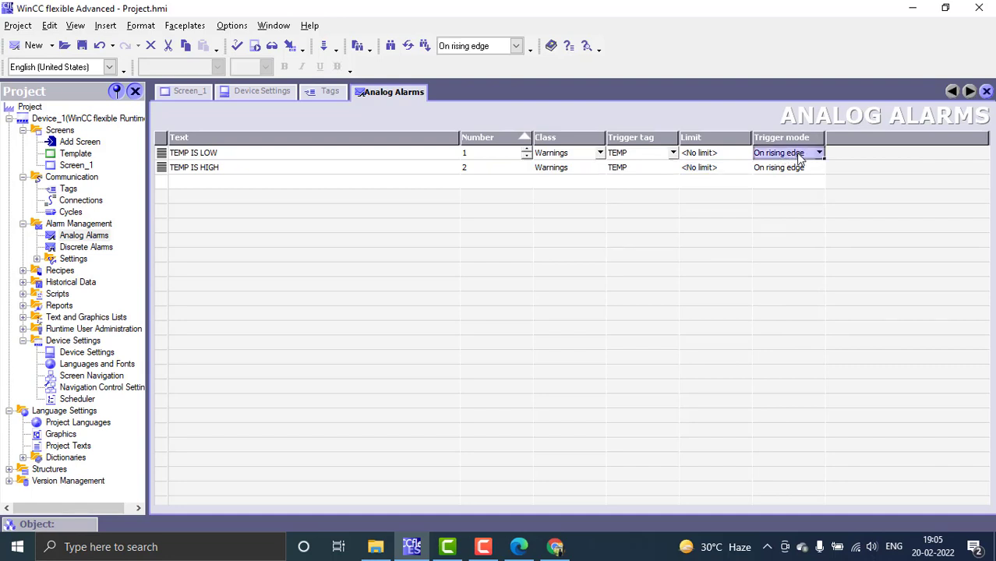
click(794, 168)
click(819, 167)
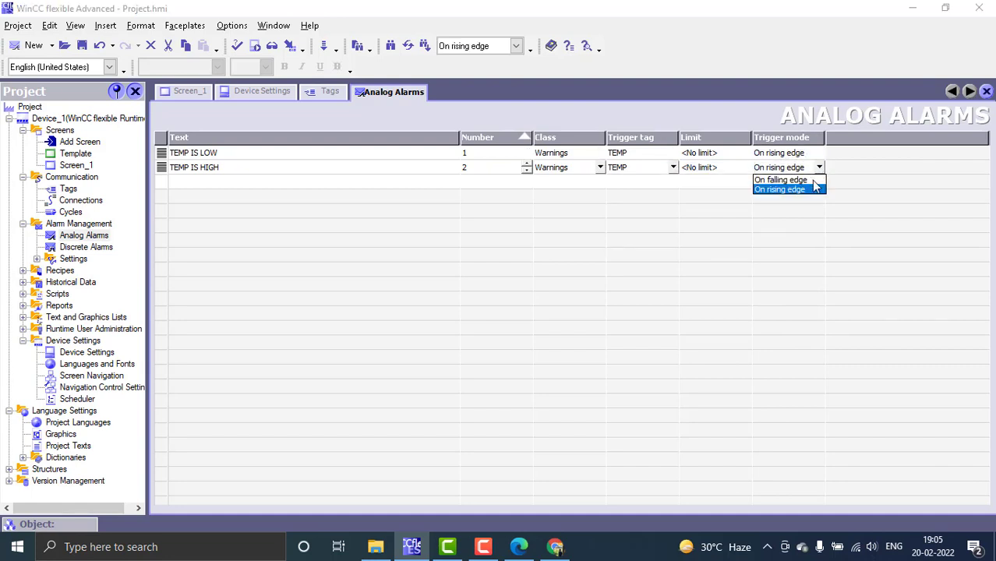
click(785, 211)
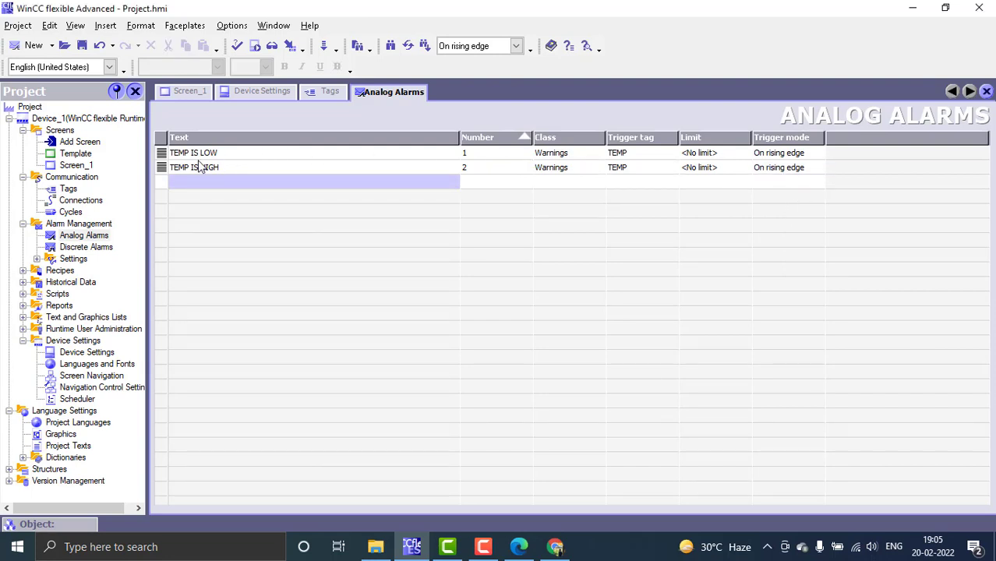
click(805, 153)
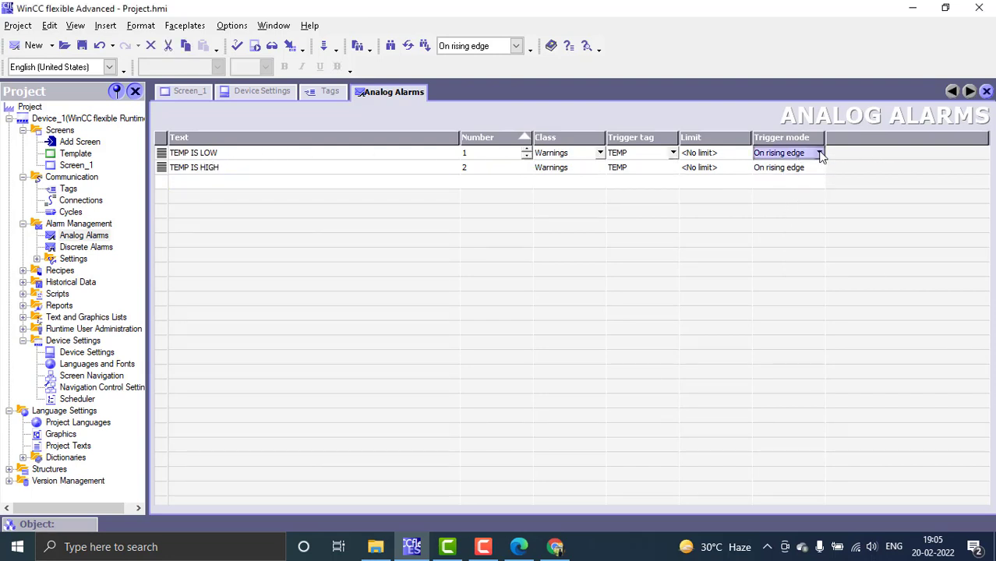
click(819, 153)
click(804, 163)
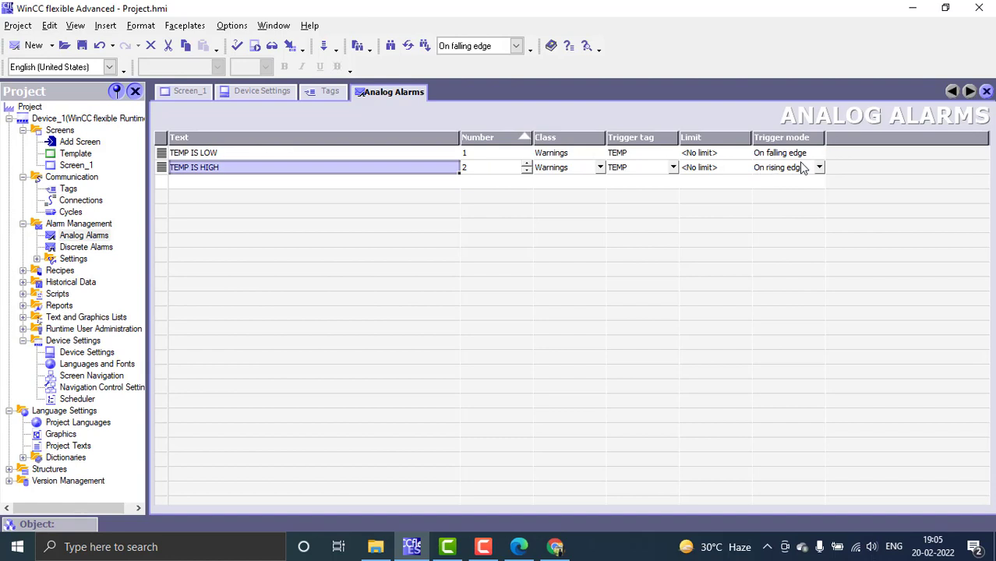
Step: Enter limit 20 for TEMP IS LOW and limit 80 for TEMP IS HIGH
click(697, 153)
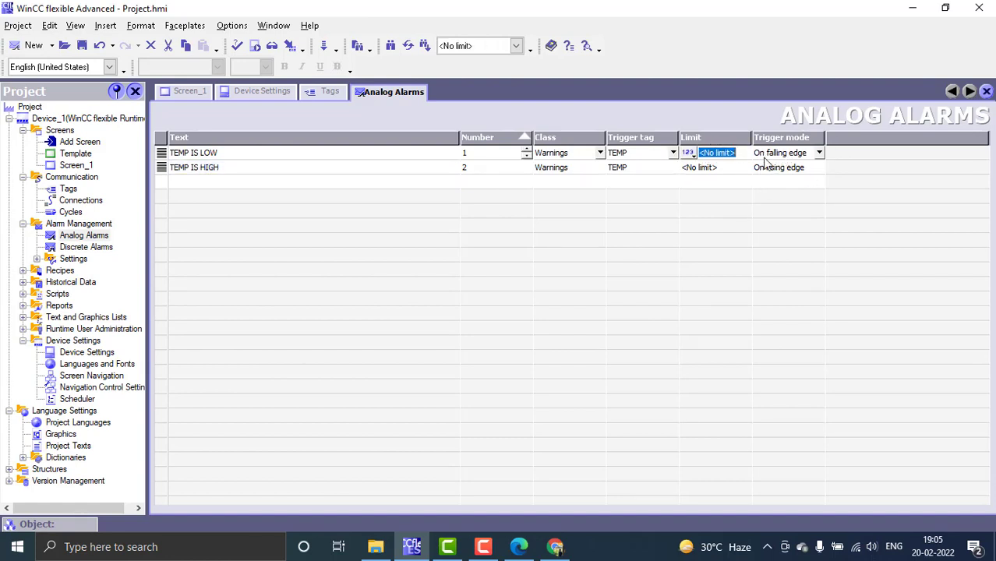
text(20)
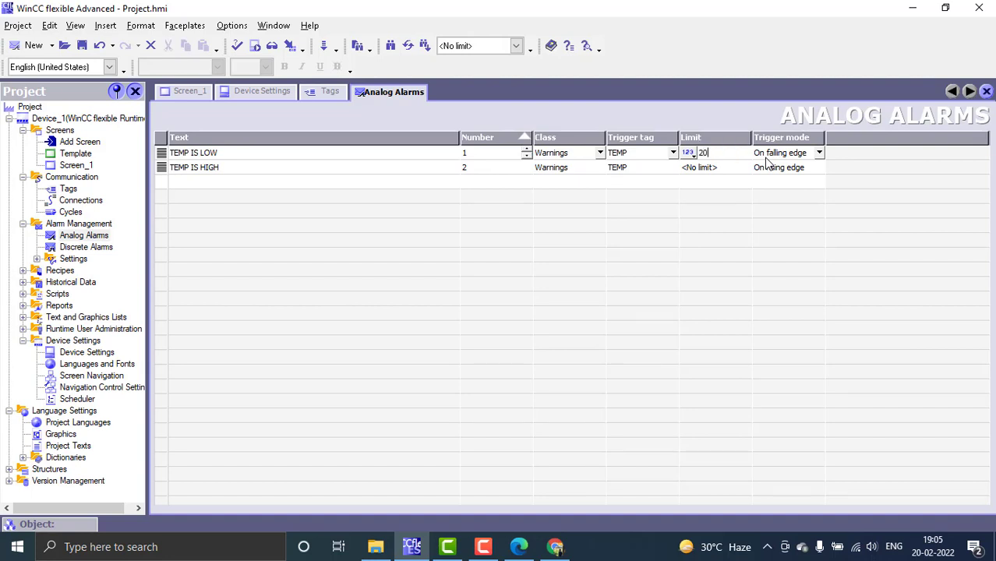
click(766, 155)
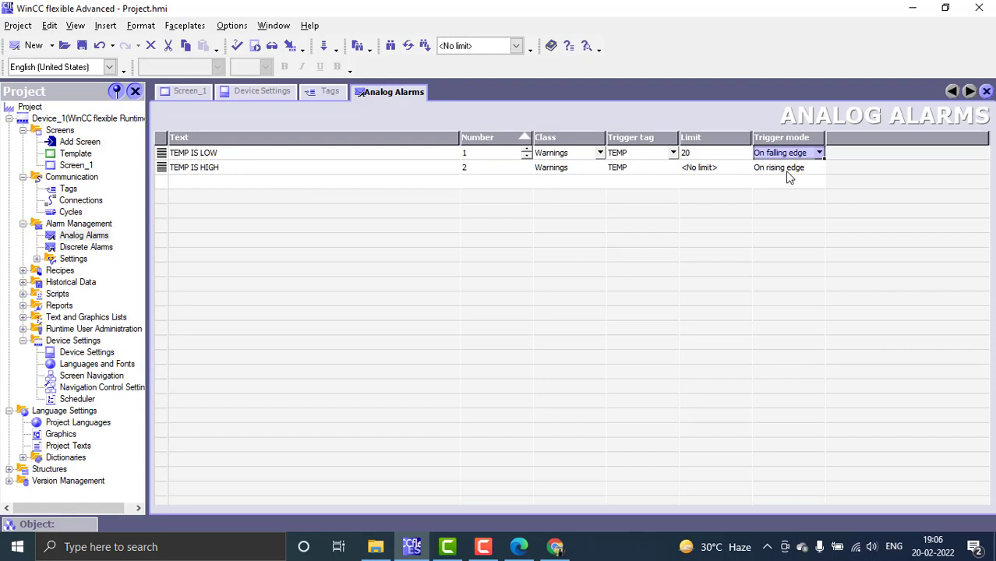
click(703, 167)
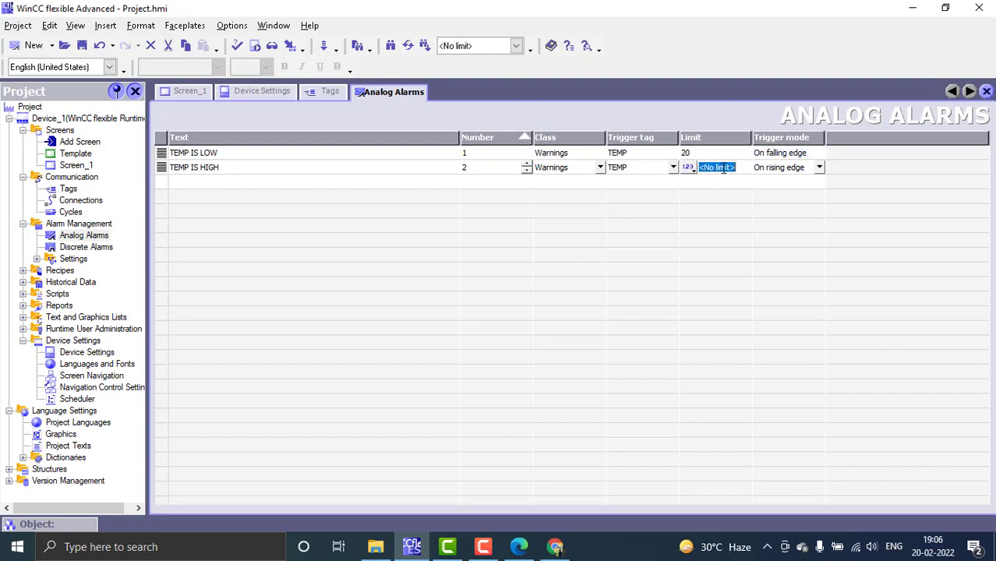
text(80)
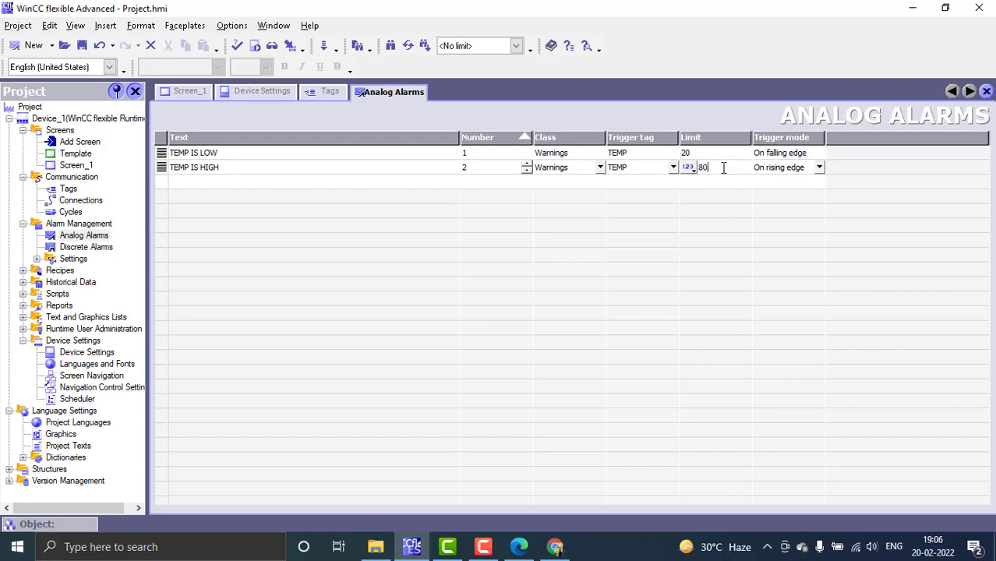
key(Tab)
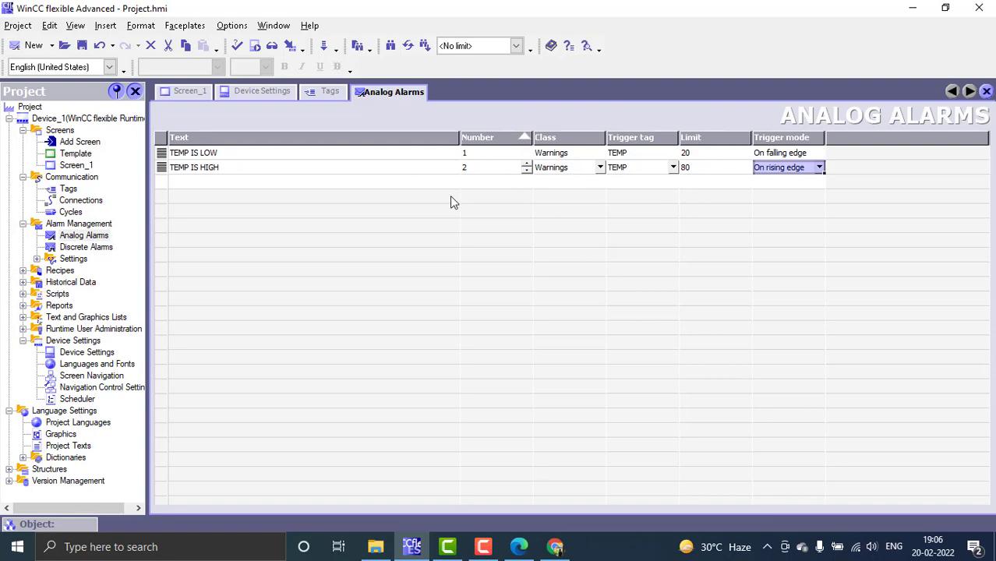
Step: Place a Slider from Enhanced Objects at the top-left of Screen_1
click(187, 91)
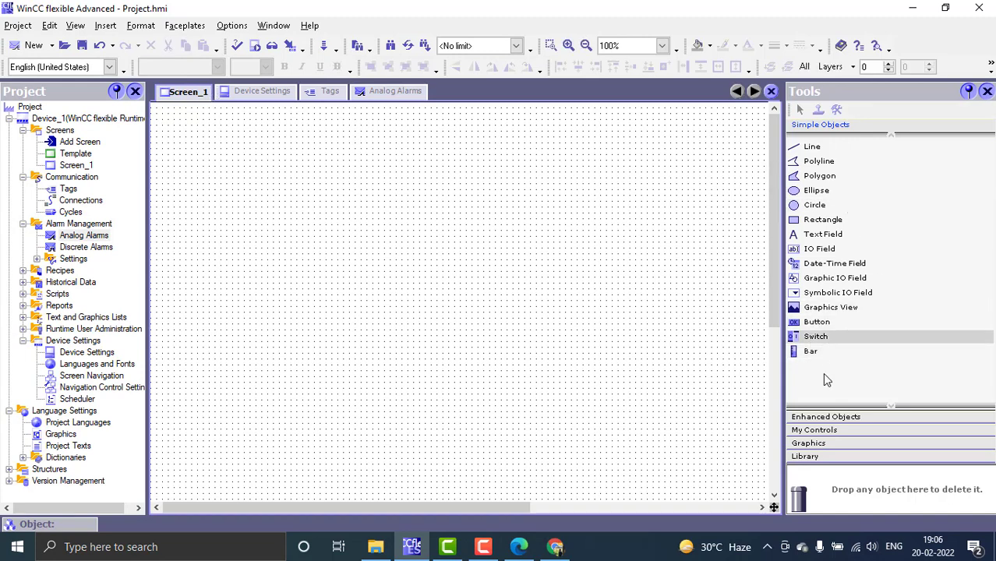
click(832, 417)
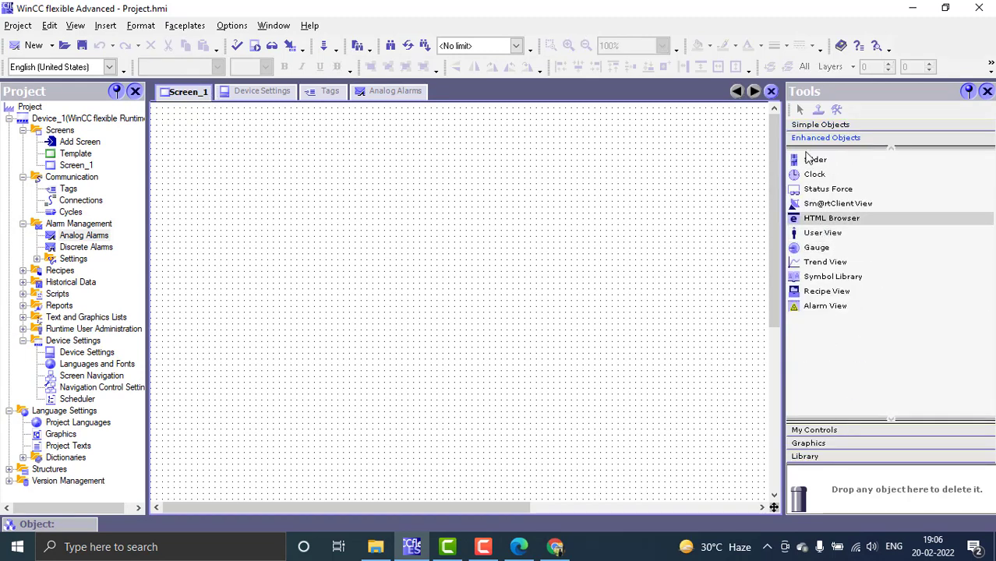
drag(815, 159, 210, 228)
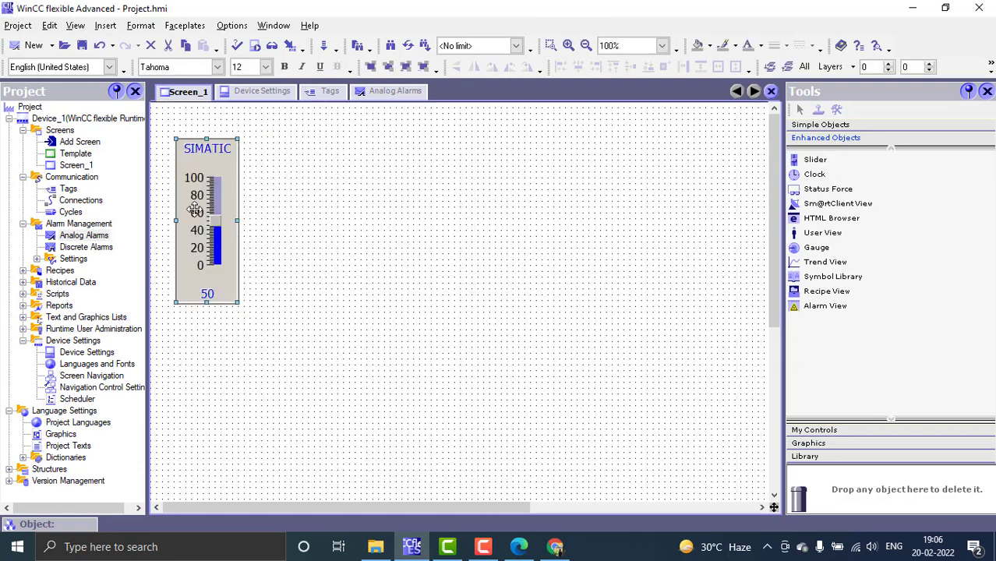
Step: Set the slider's process tag to TEMP in its properties
right_click(201, 234)
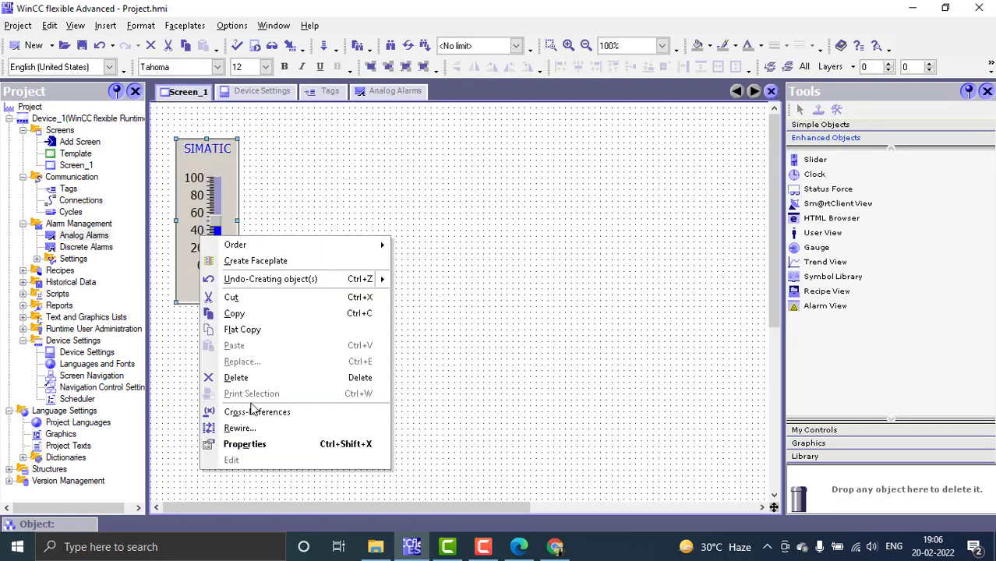
click(256, 446)
click(537, 407)
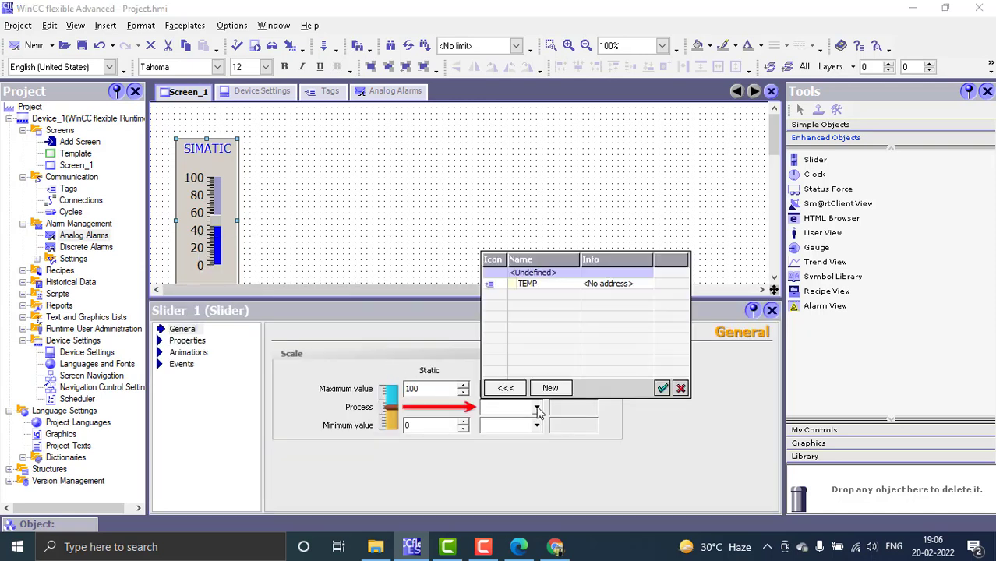
click(538, 284)
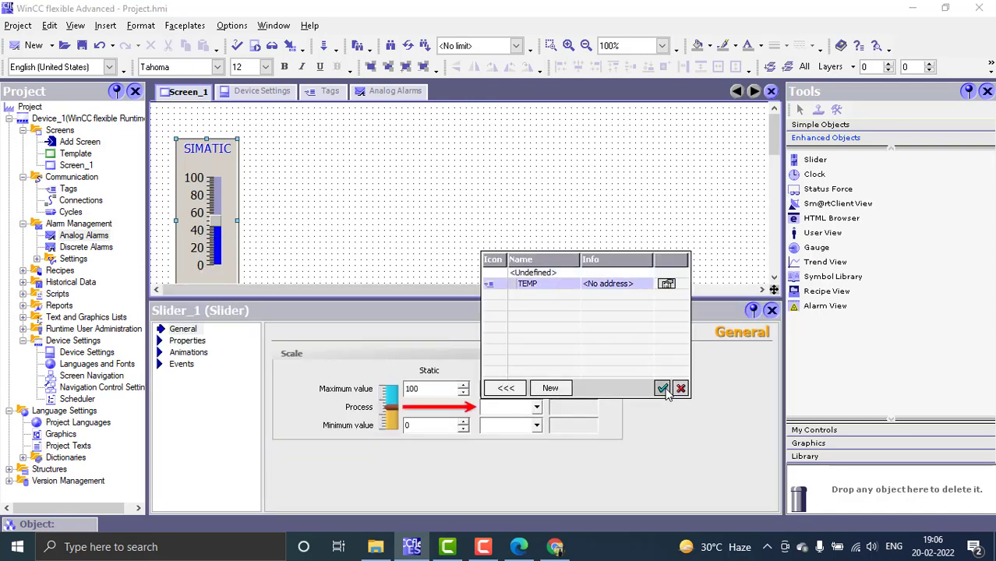
click(662, 387)
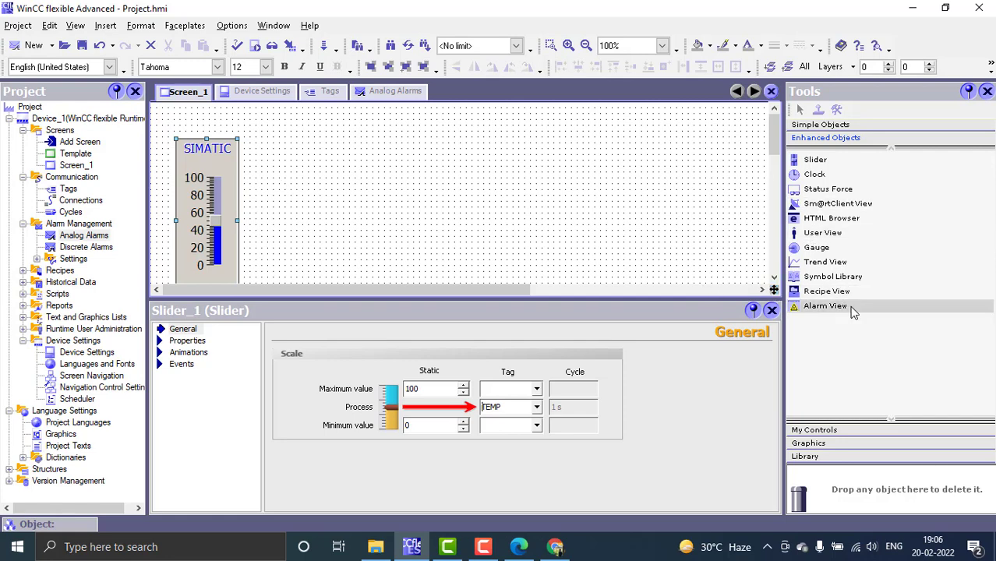
Step: Place Alarm View_1 beside the slider and stretch it across Screen_1
drag(853, 312, 309, 183)
drag(362, 215, 655, 334)
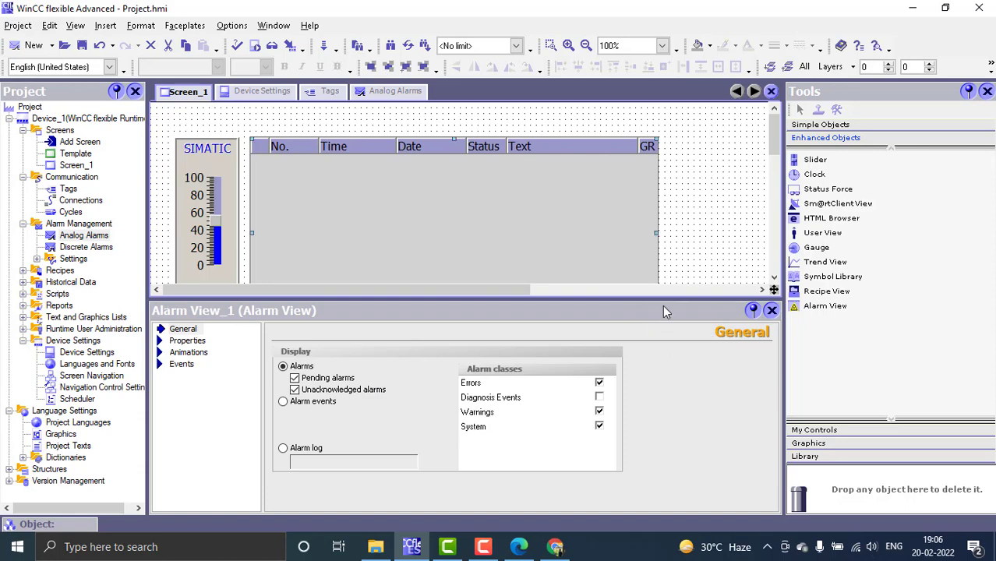
scroll(659, 285, down, 3)
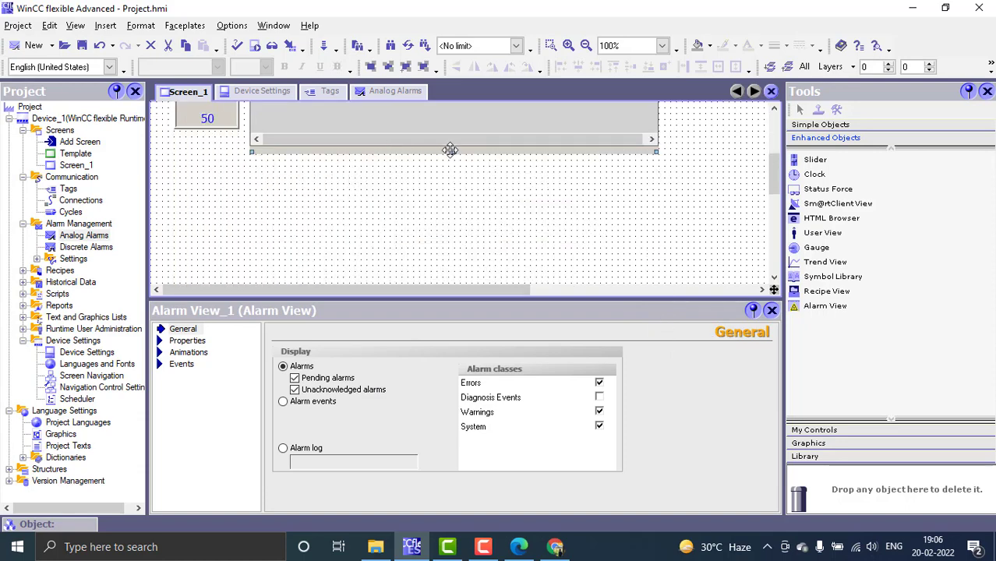
drag(454, 150, 450, 130)
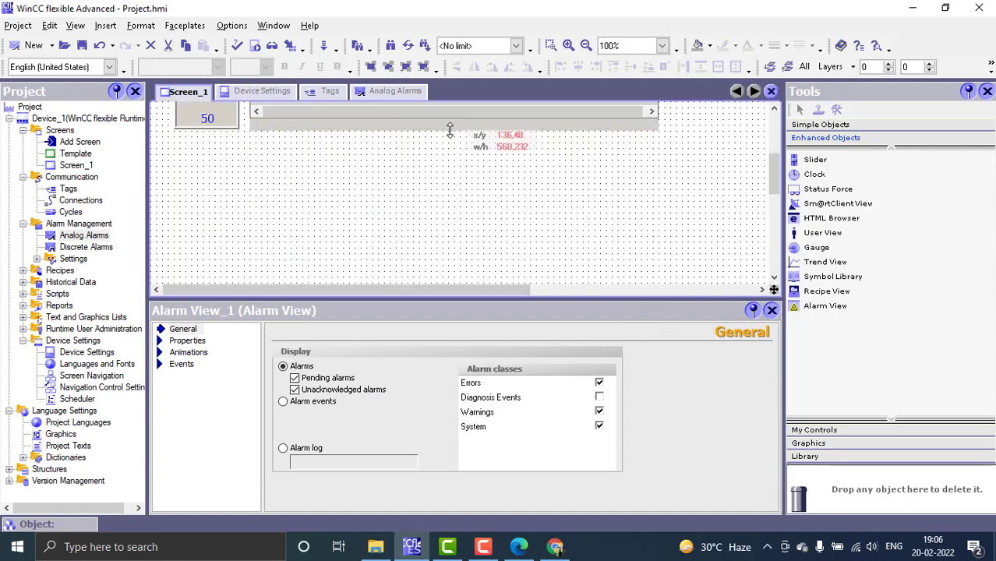
scroll(615, 214, up, 3)
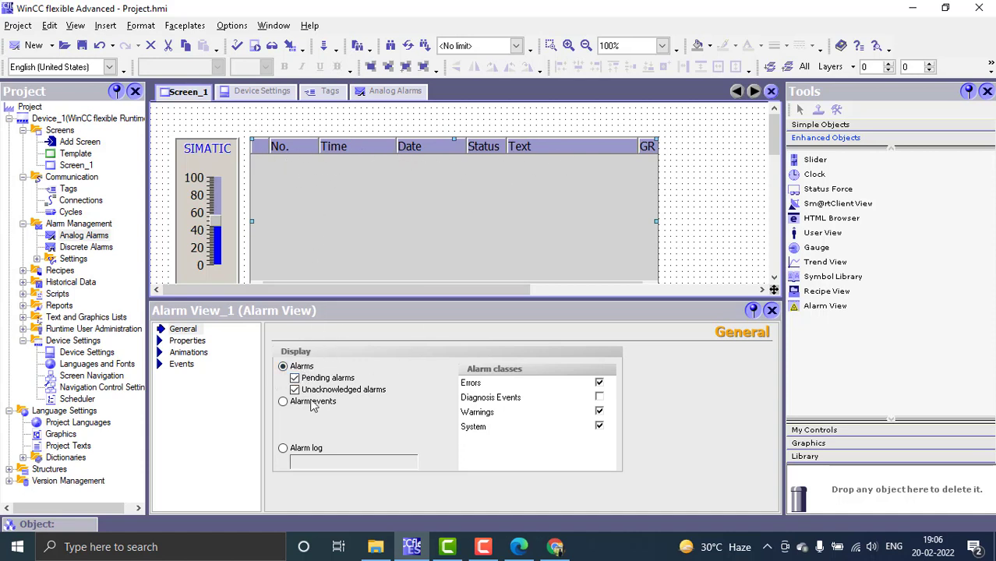
Step: Switch the alarm view to Alarm events and uncheck the Errors and System classes
click(283, 403)
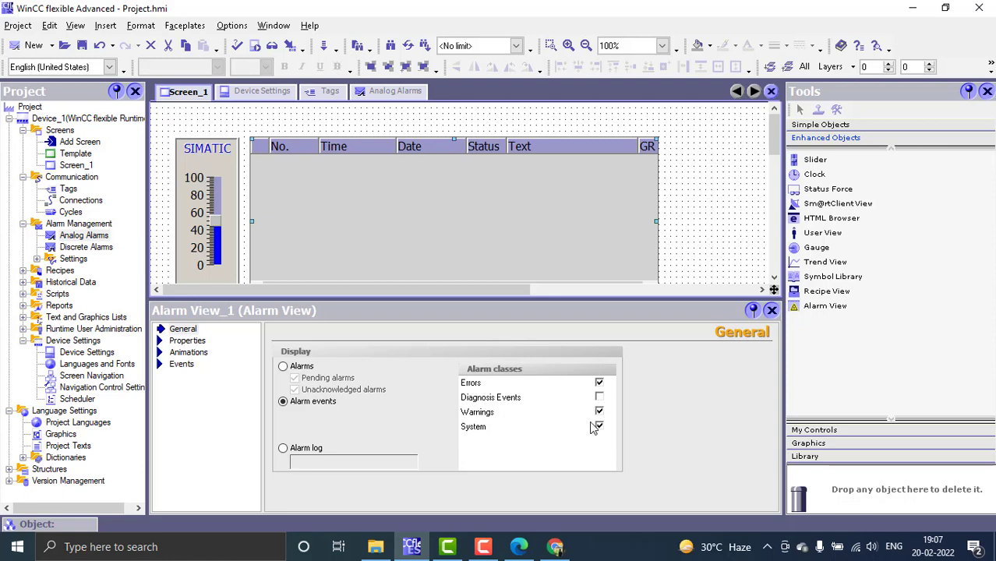
click(599, 383)
click(598, 426)
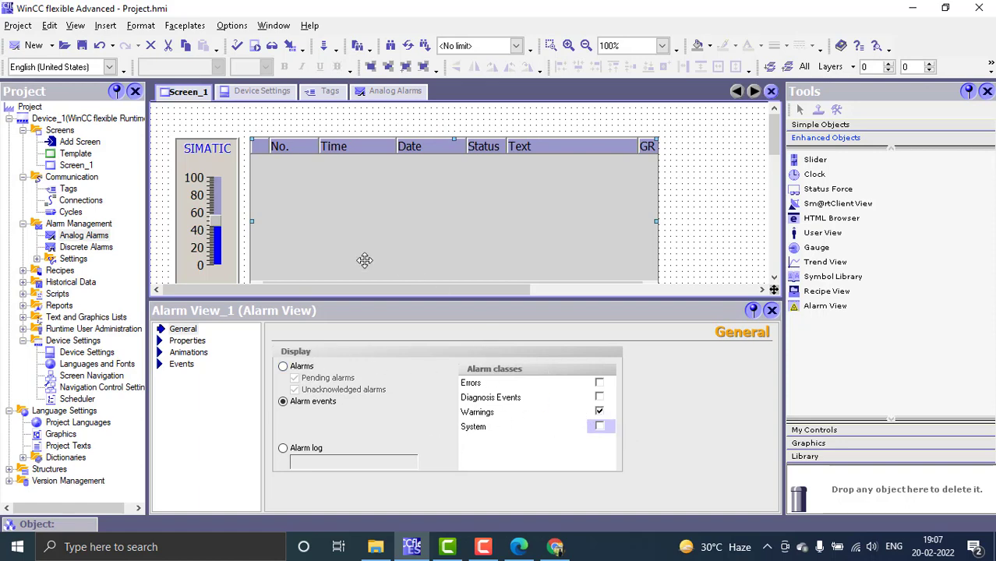
drag(774, 139, 776, 173)
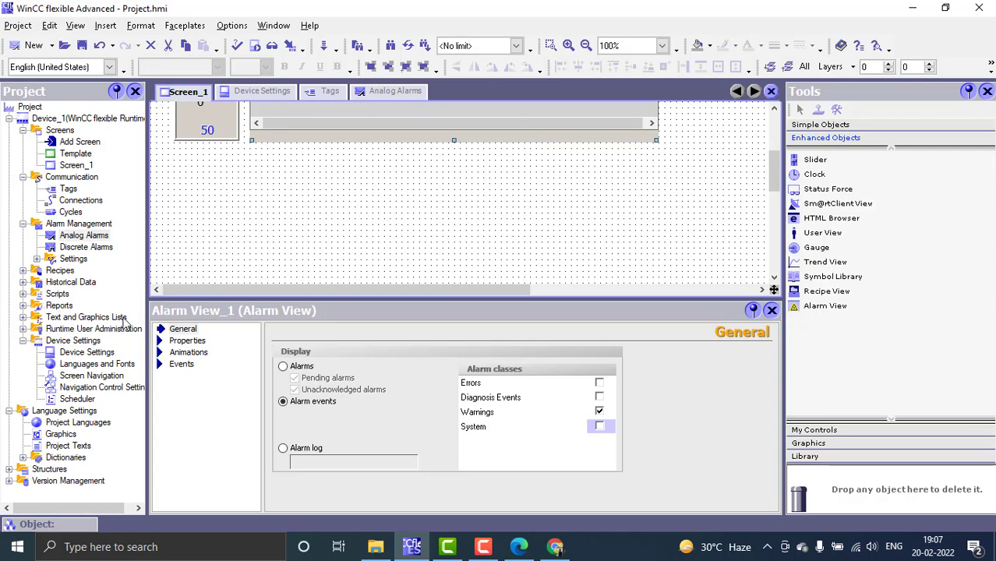
Step: Create a new report, Report_1, from the Reports group
click(24, 271)
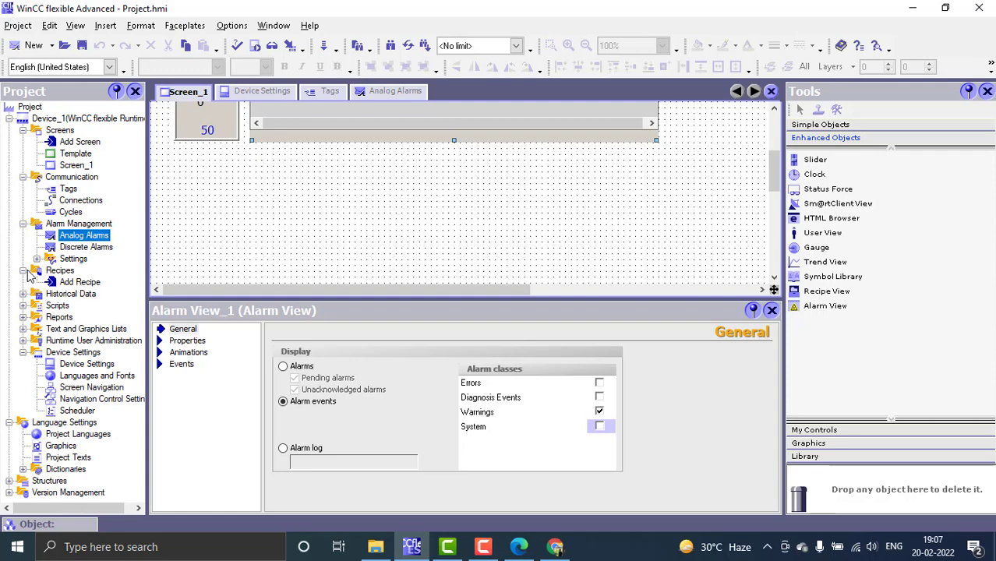
click(23, 271)
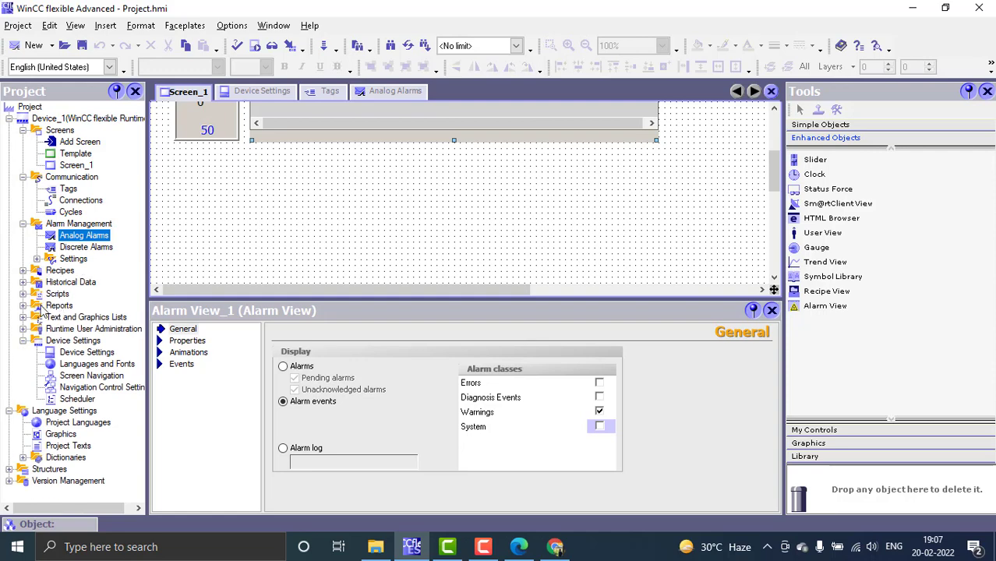
click(23, 306)
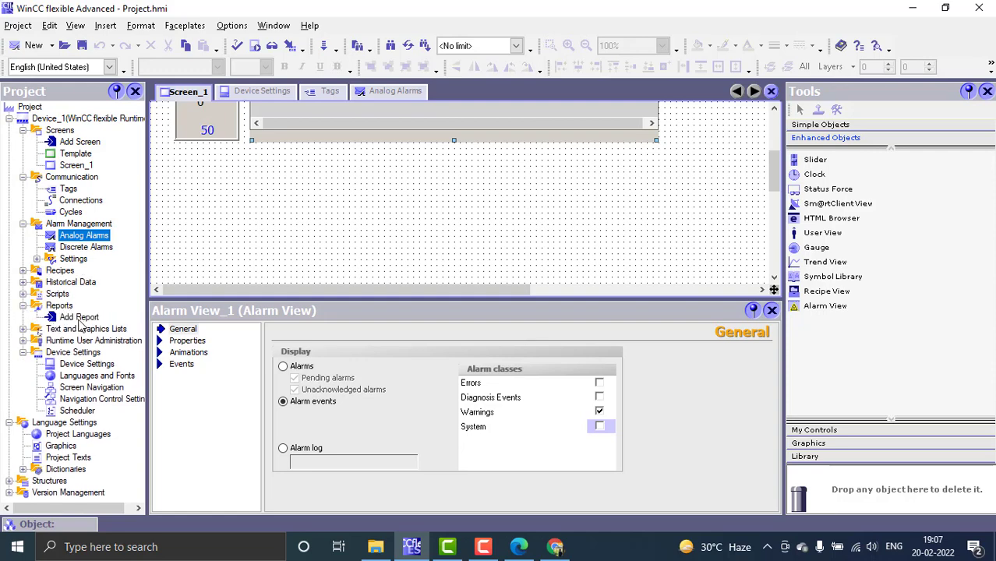
double_click(80, 318)
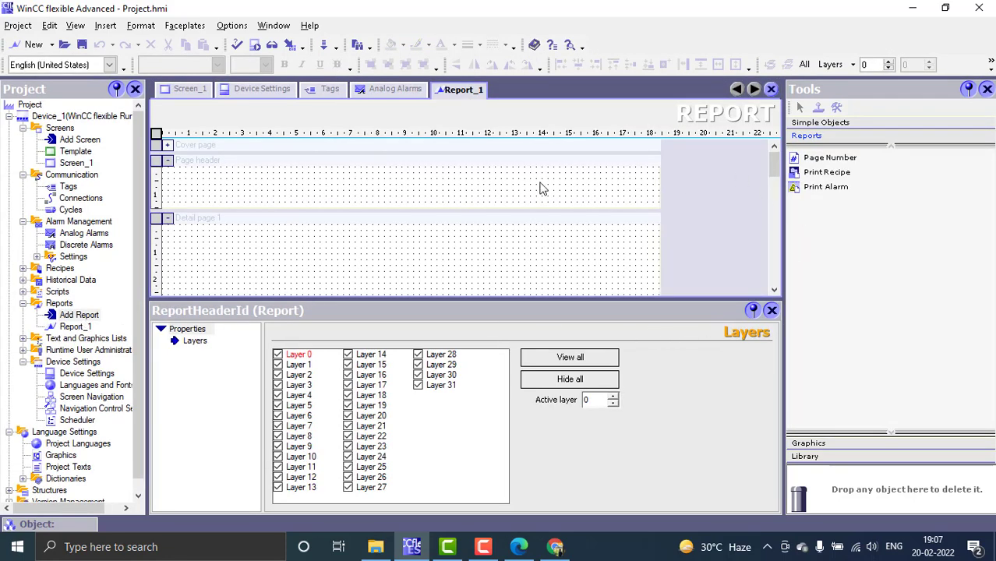
Step: Place a Page Number field at the right of Report_1's page header
drag(814, 160, 589, 193)
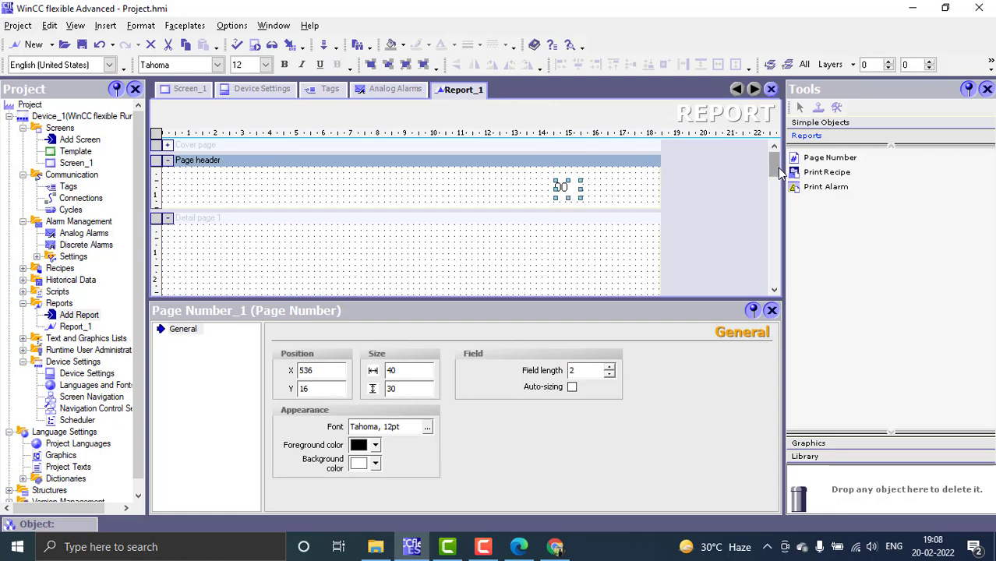
mouse_move(774, 169)
mouse_down()
mouse_move(774, 253)
mouse_move(774, 164)
mouse_up()
click(407, 249)
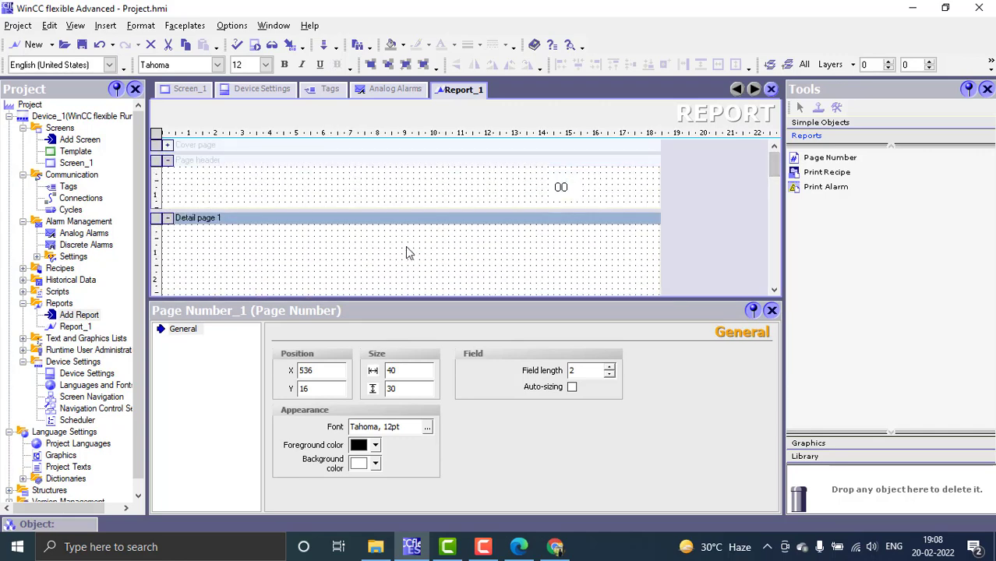
click(187, 340)
click(227, 161)
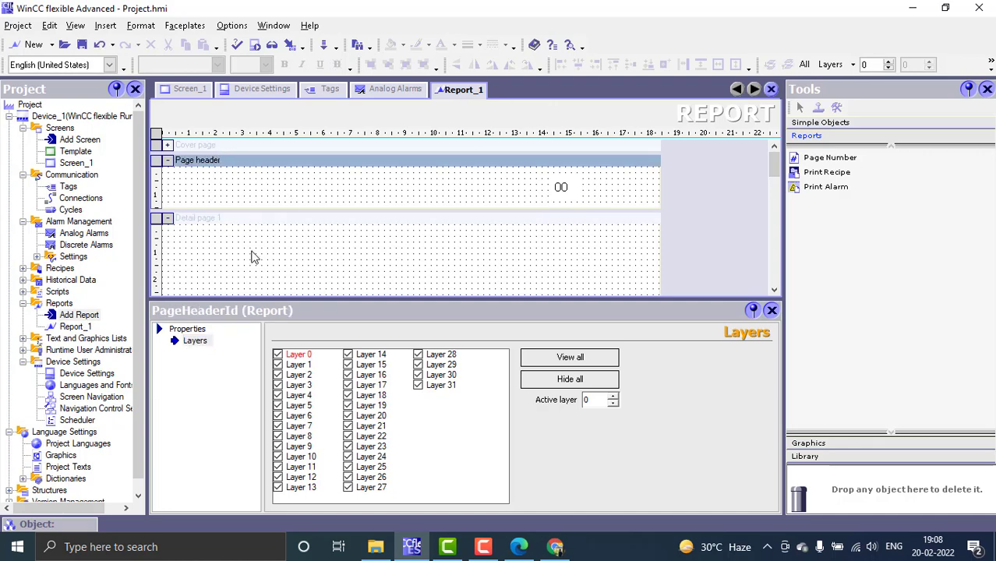
right_click(78, 329)
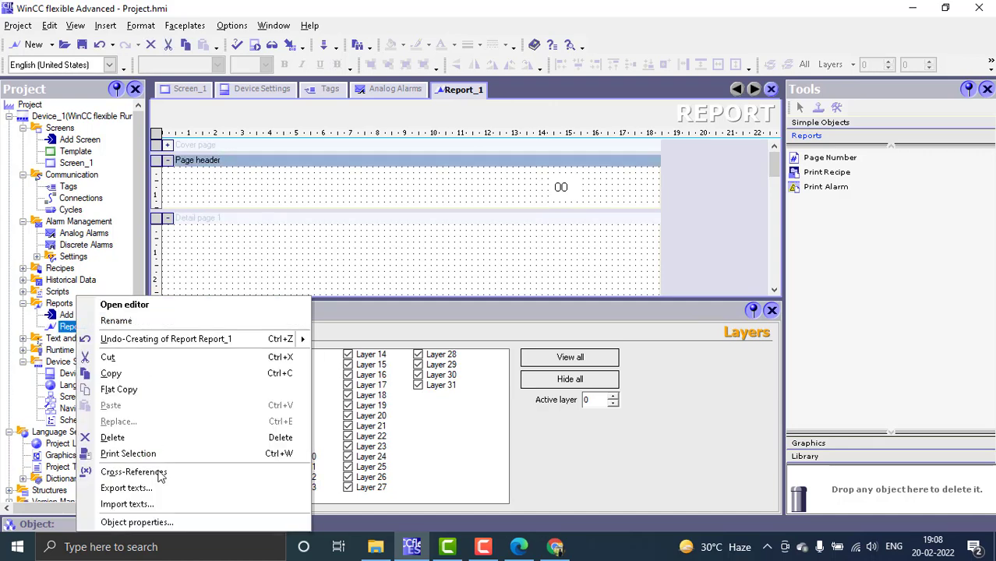
click(136, 522)
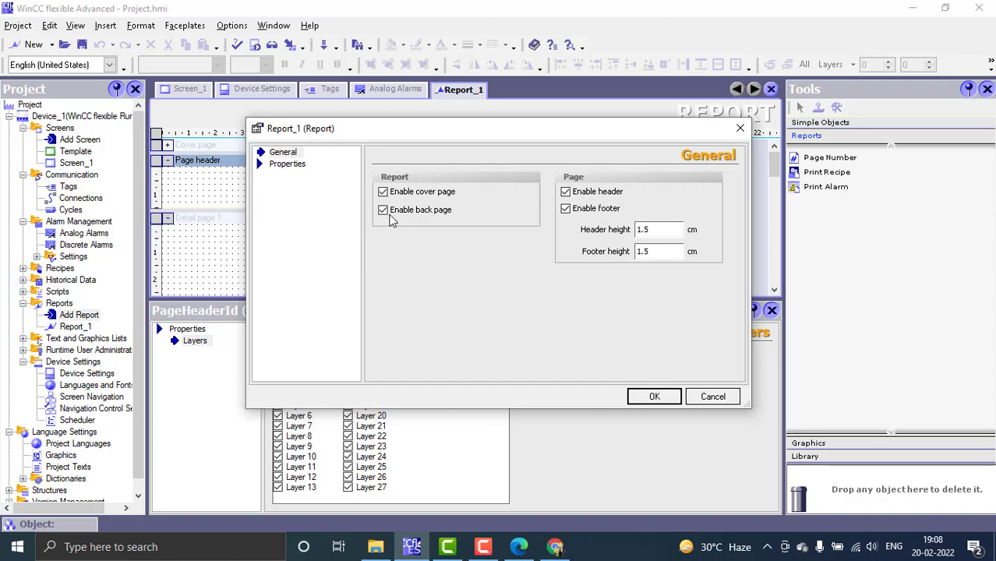
click(287, 164)
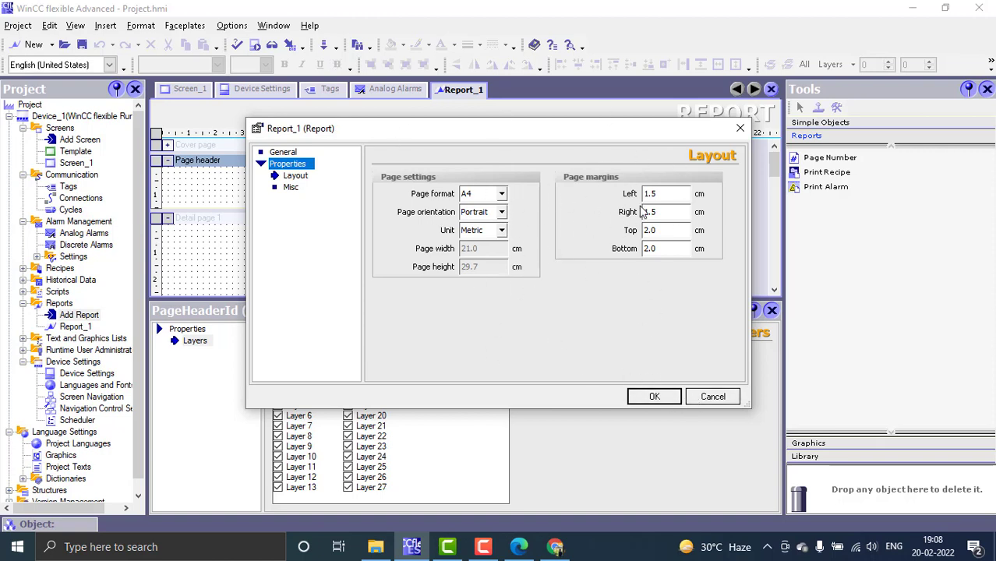
click(704, 395)
mouse_move(773, 164)
mouse_down()
mouse_move(775, 174)
mouse_move(776, 165)
mouse_up()
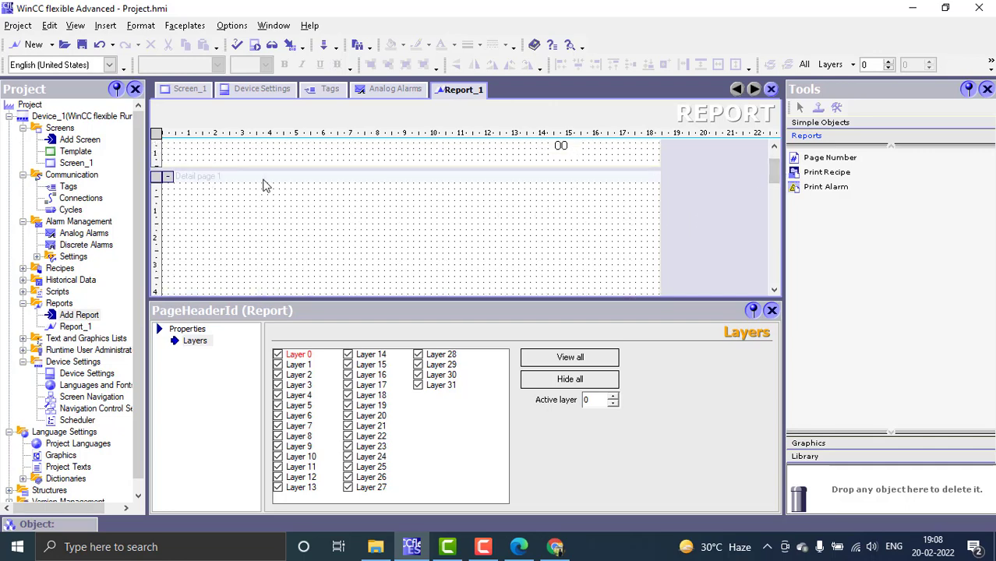
Step: Add a Print Alarm table to Report_1's Detail page 1
drag(853, 195, 216, 211)
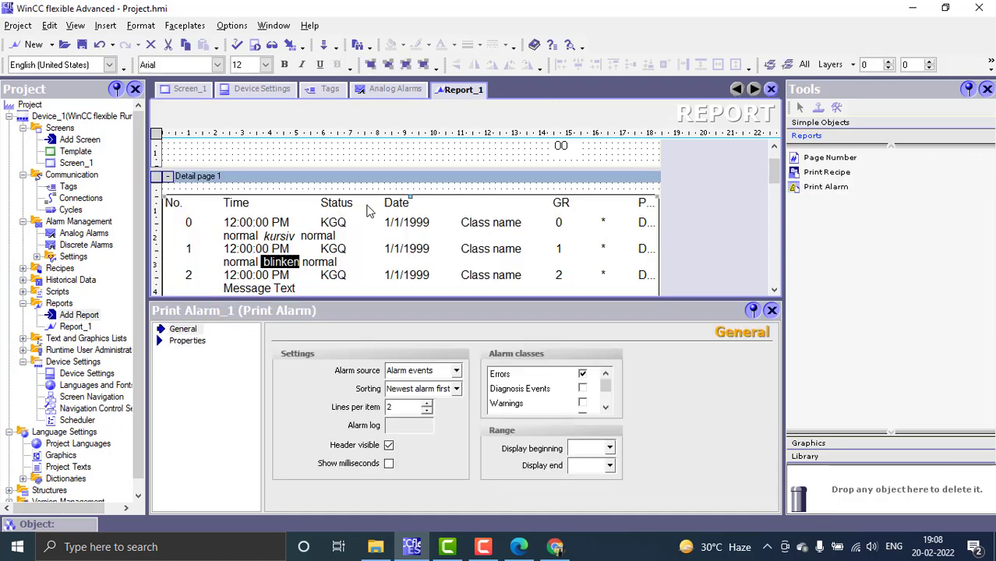
scroll(463, 245, down, 2)
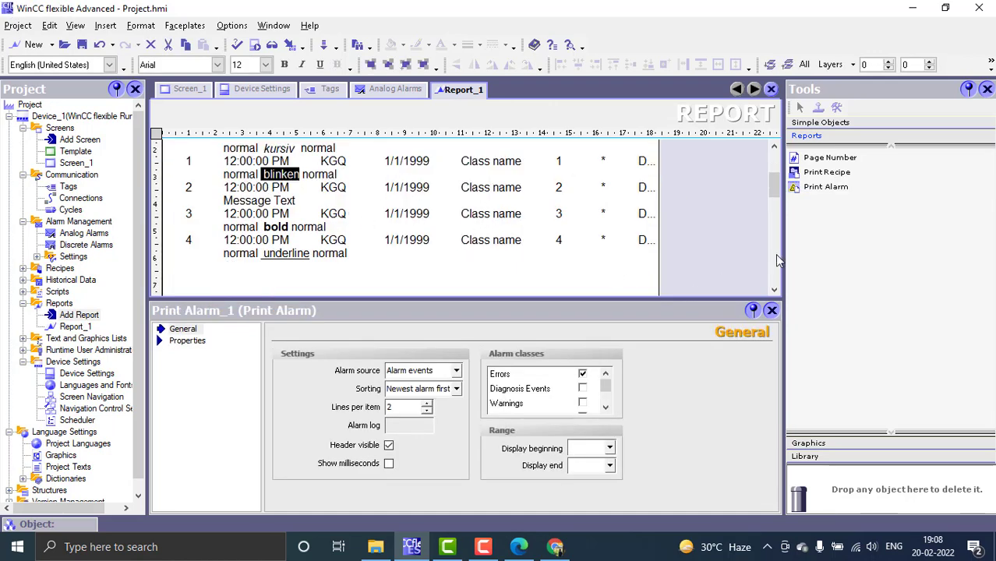
click(772, 311)
scroll(491, 280, up, 3)
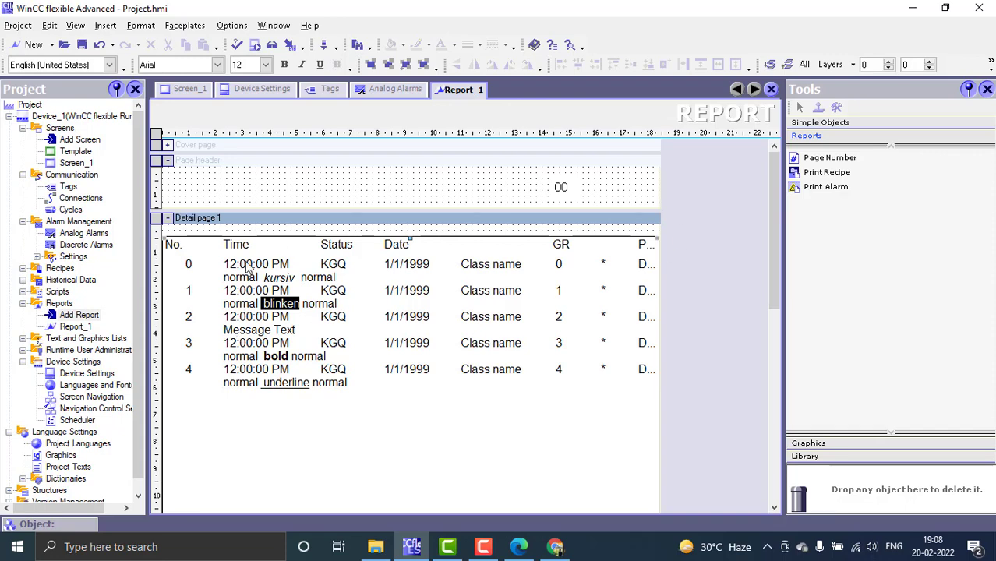
Step: Return to Screen_1 and bring up the alarm view's context menu
click(201, 89)
scroll(312, 226, up, 5)
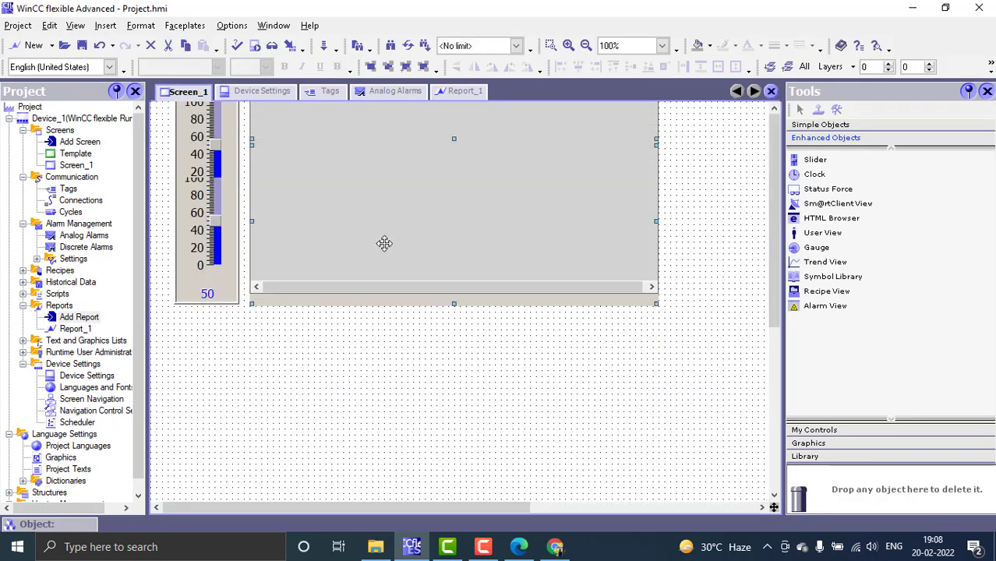
right_click(425, 240)
Step: Check the alarm view's General properties, then show Print Alarm_1's settings in Report_1
click(472, 447)
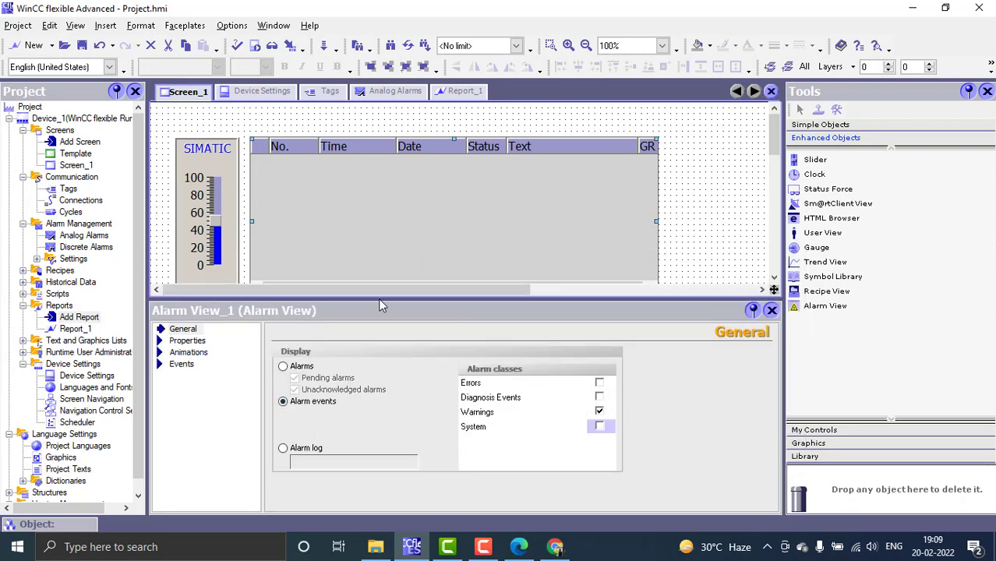
click(460, 93)
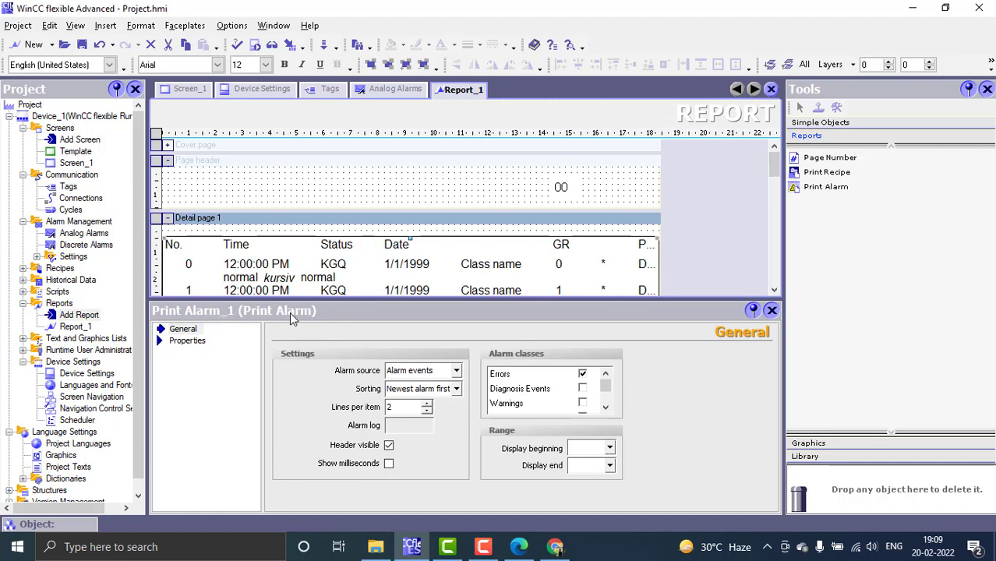
Step: Keep Alarm events with newest first, swap the Errors class for Warnings, then return to Screen_1
click(454, 370)
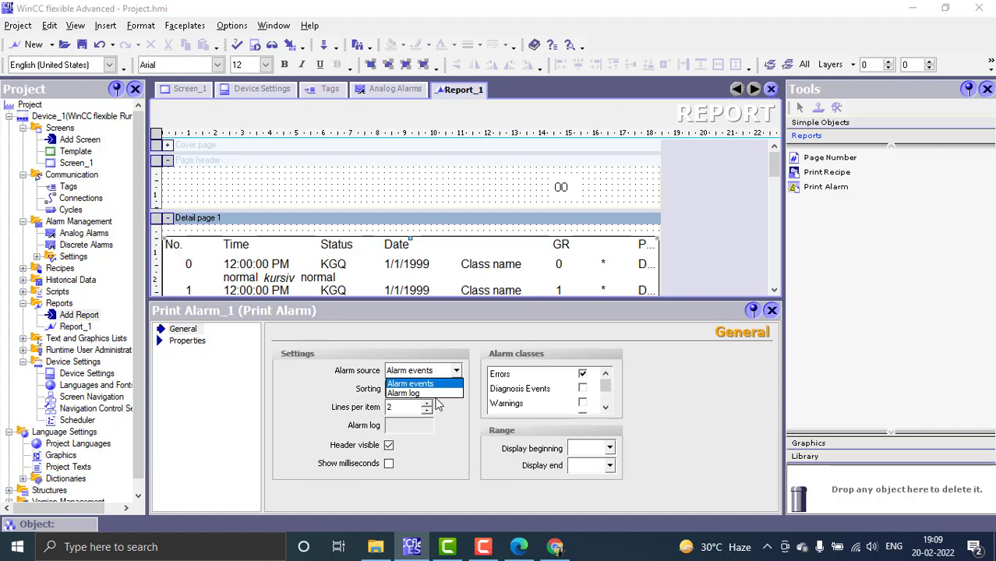
click(411, 383)
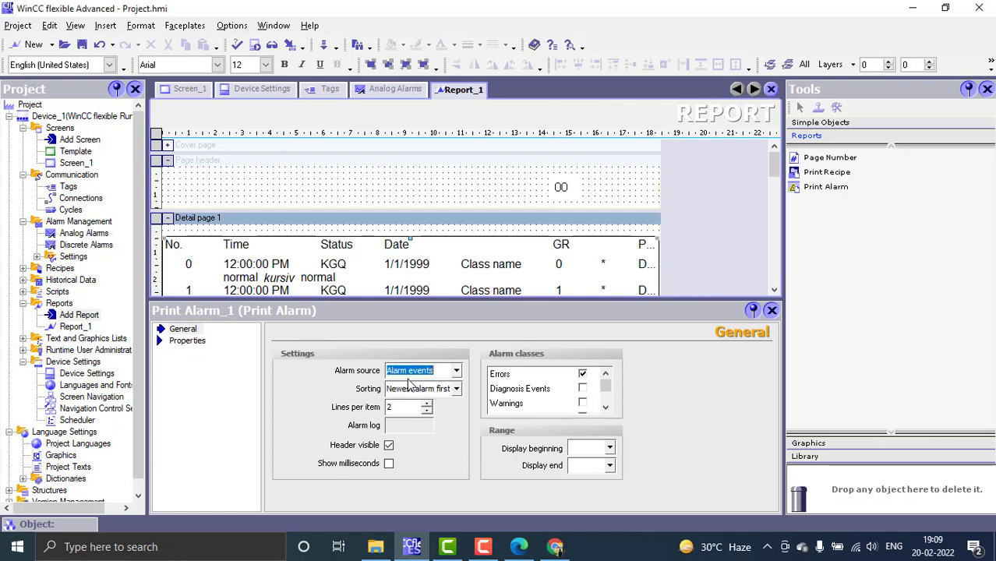
click(456, 390)
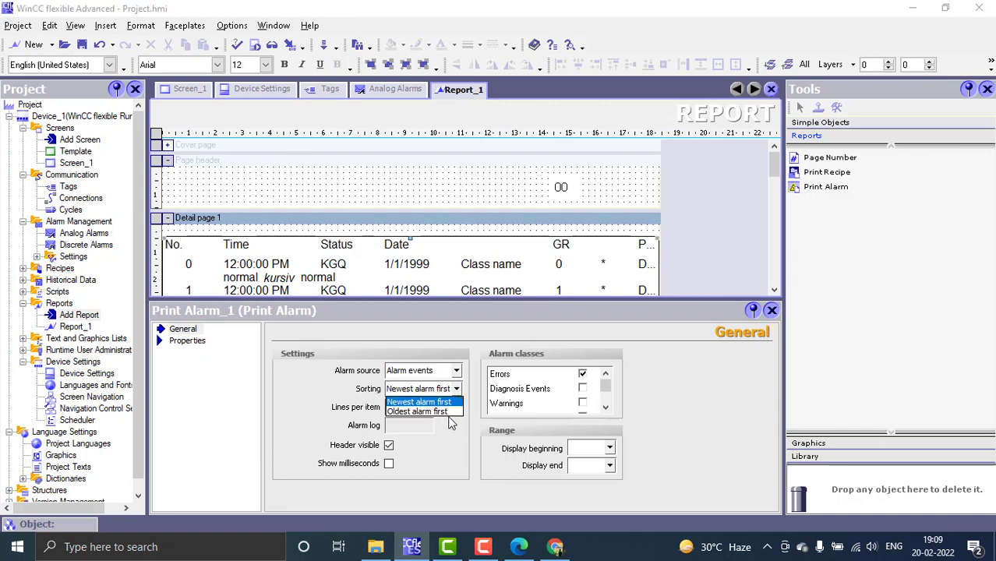
click(389, 402)
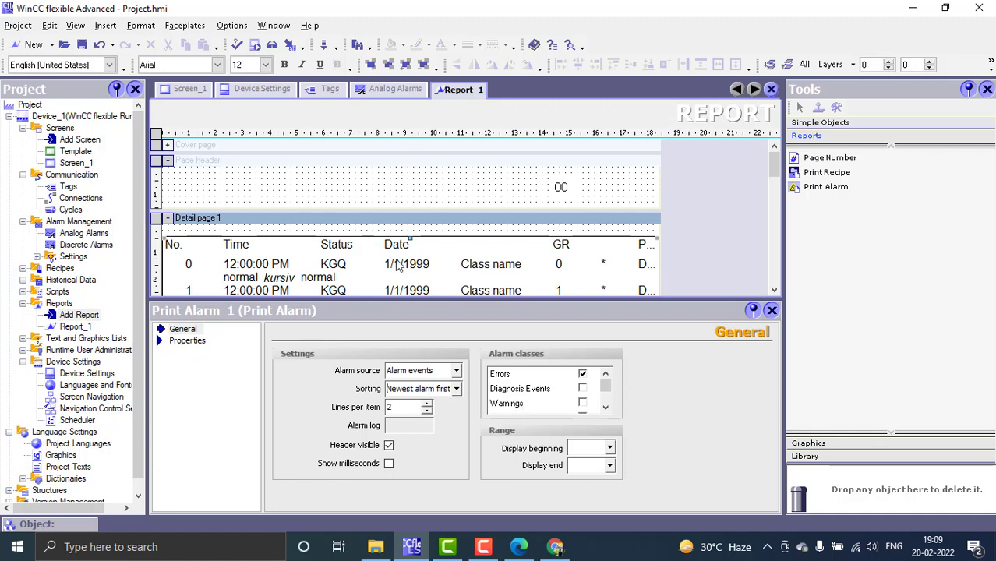
click(586, 374)
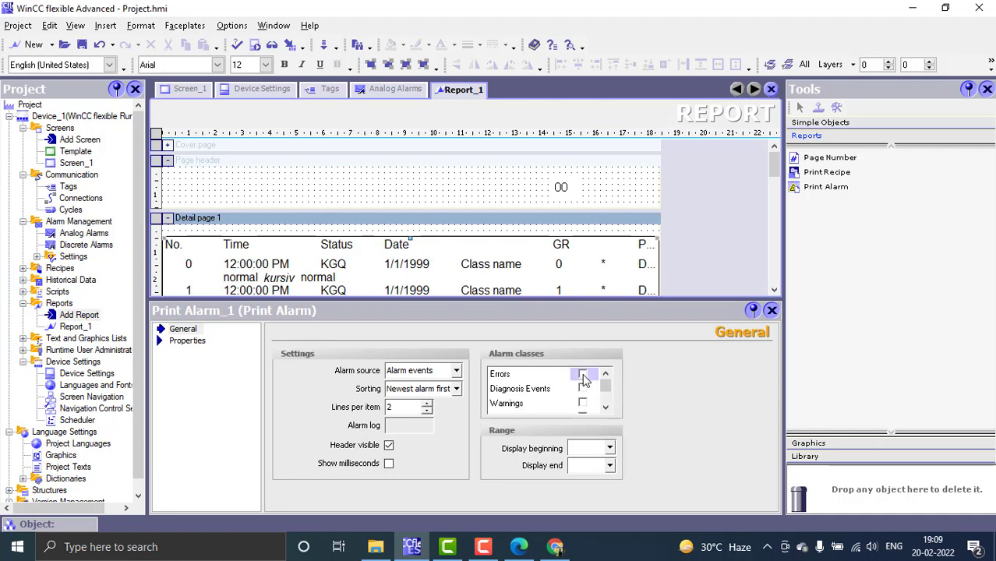
click(606, 407)
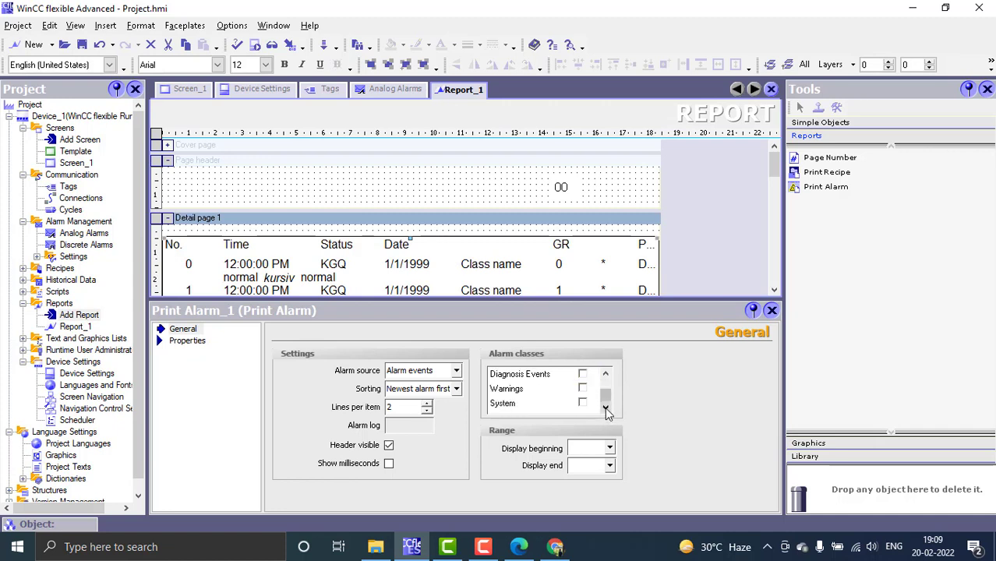
click(584, 388)
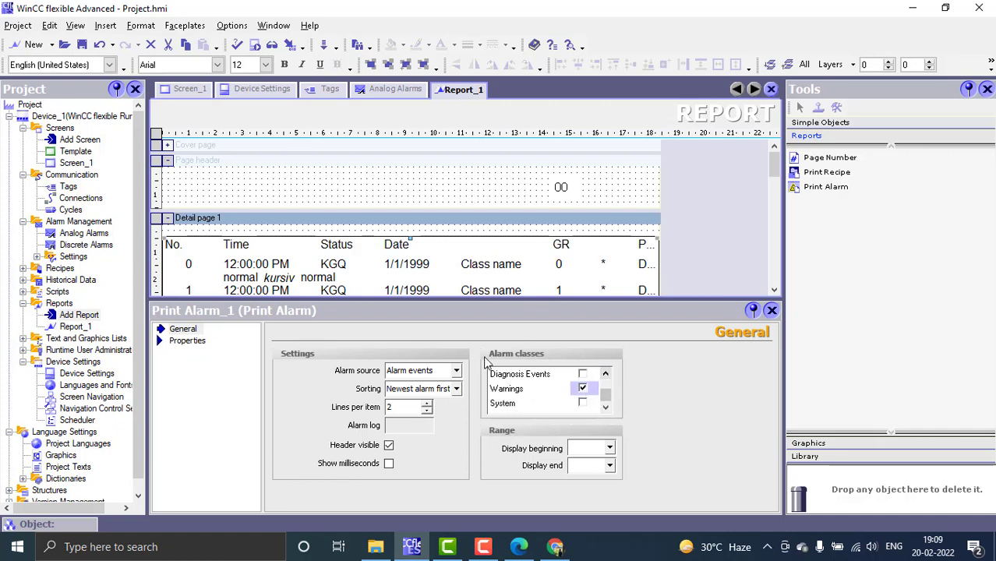
click(190, 89)
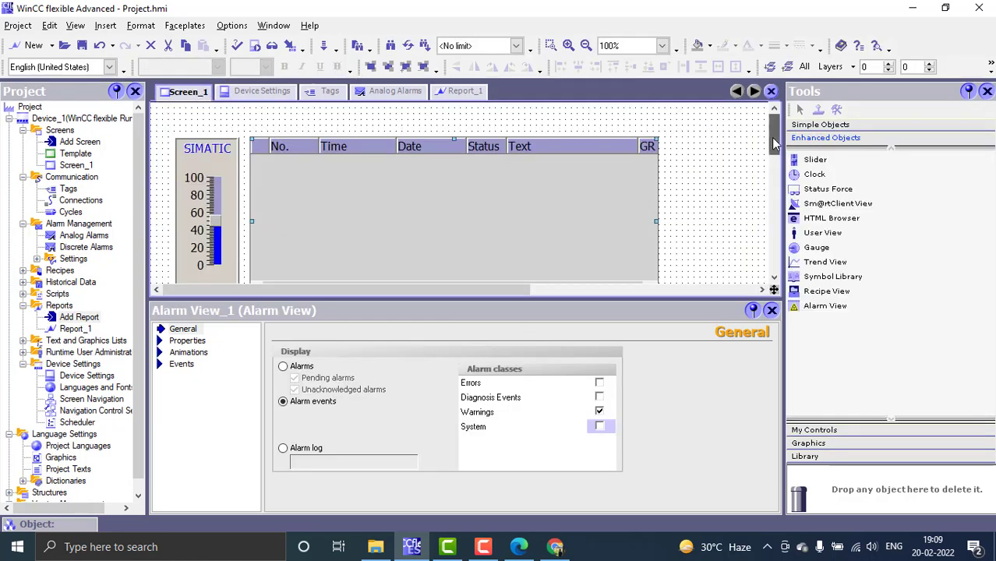
drag(771, 137, 773, 171)
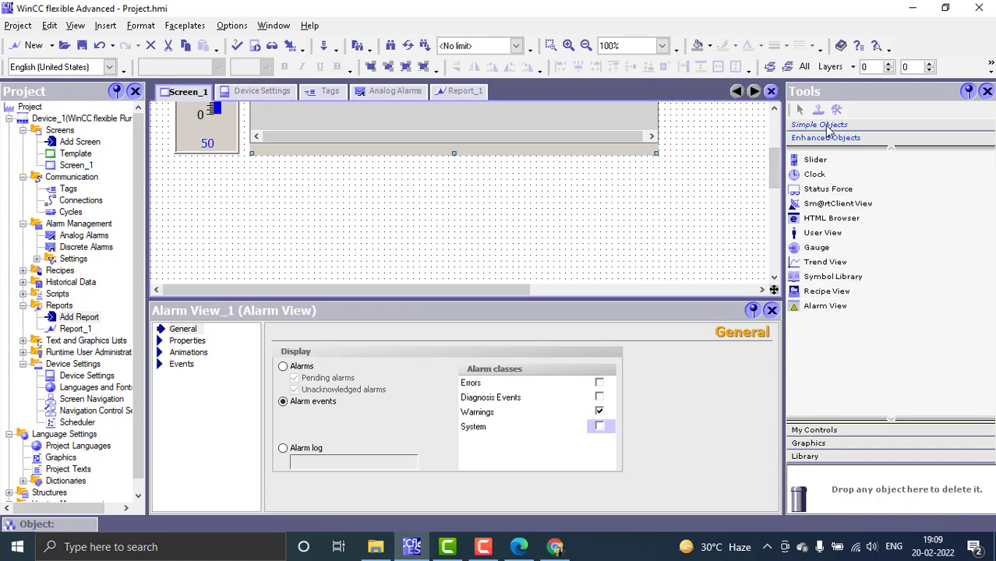
Step: Place two new buttons from Simple Objects side by side below the alarm view
click(824, 124)
drag(817, 322, 382, 222)
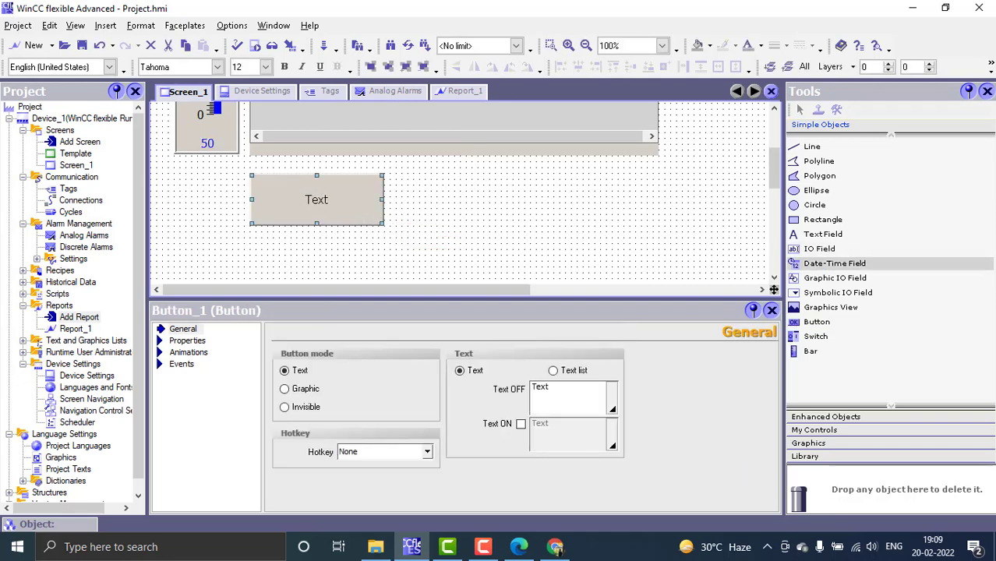
drag(816, 322, 489, 185)
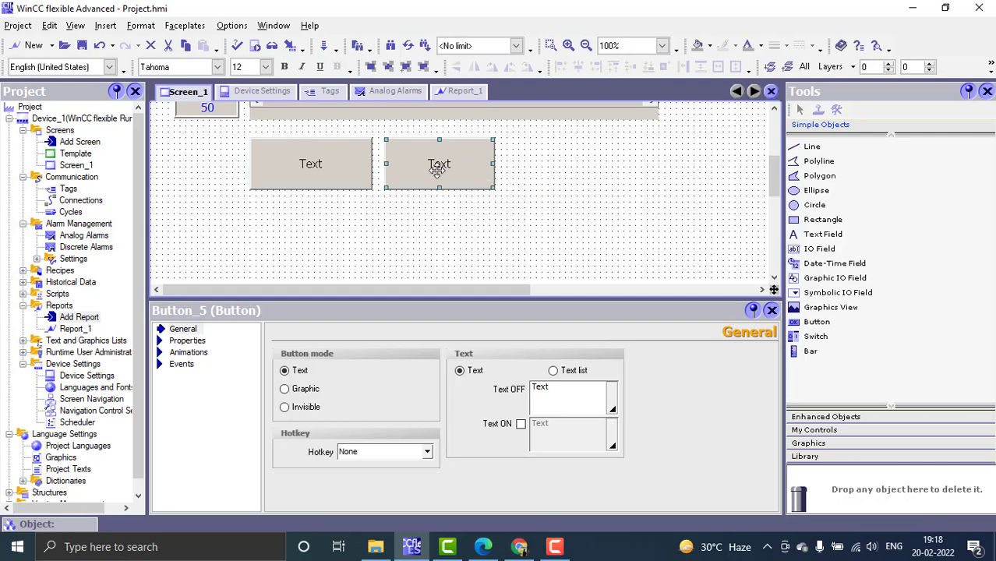
Step: Label the left button PRINT ALARM BUFFER
right_click(336, 164)
click(304, 161)
drag(553, 385, 531, 386)
text(PRINT)
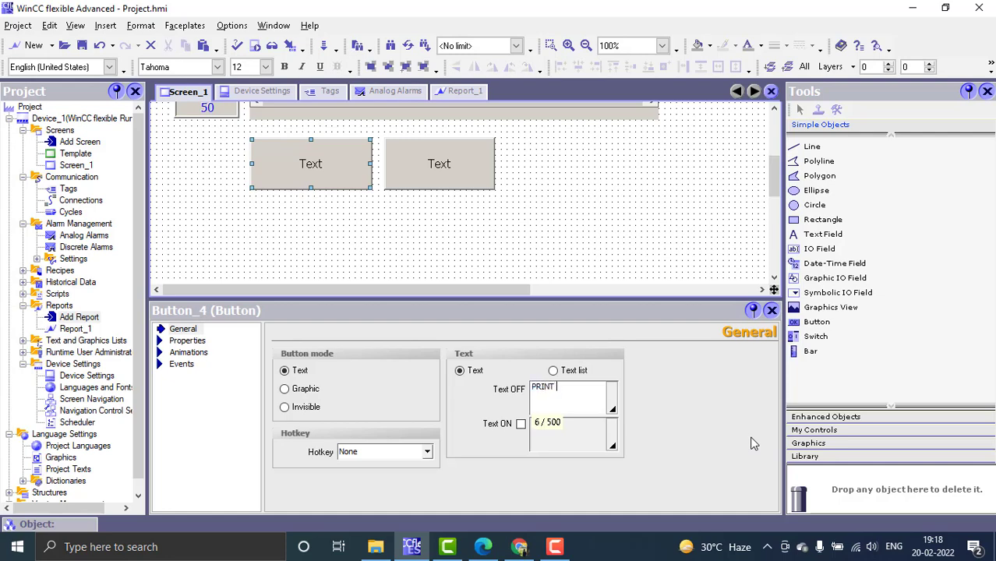
text( ALARM BUFFER)
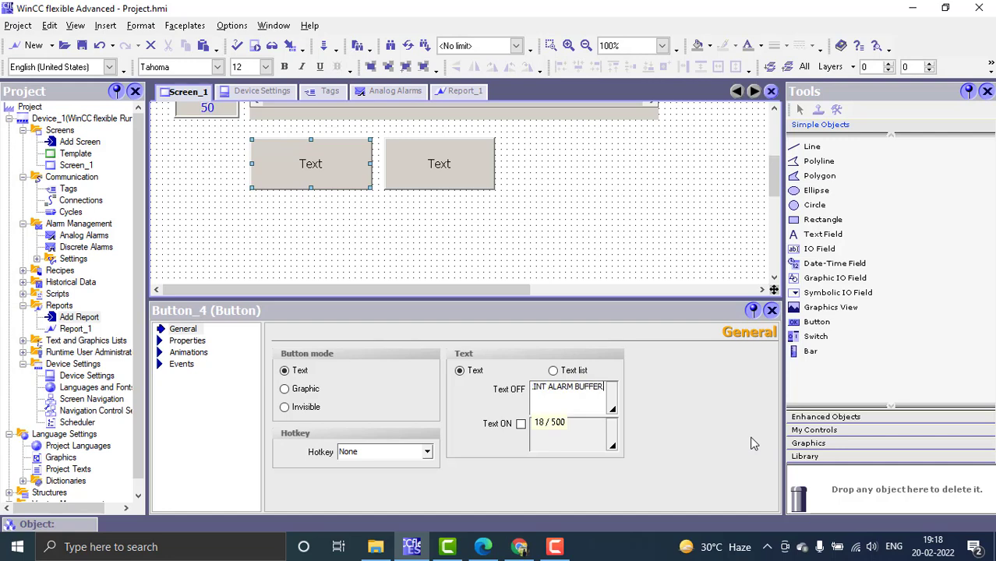
click(378, 194)
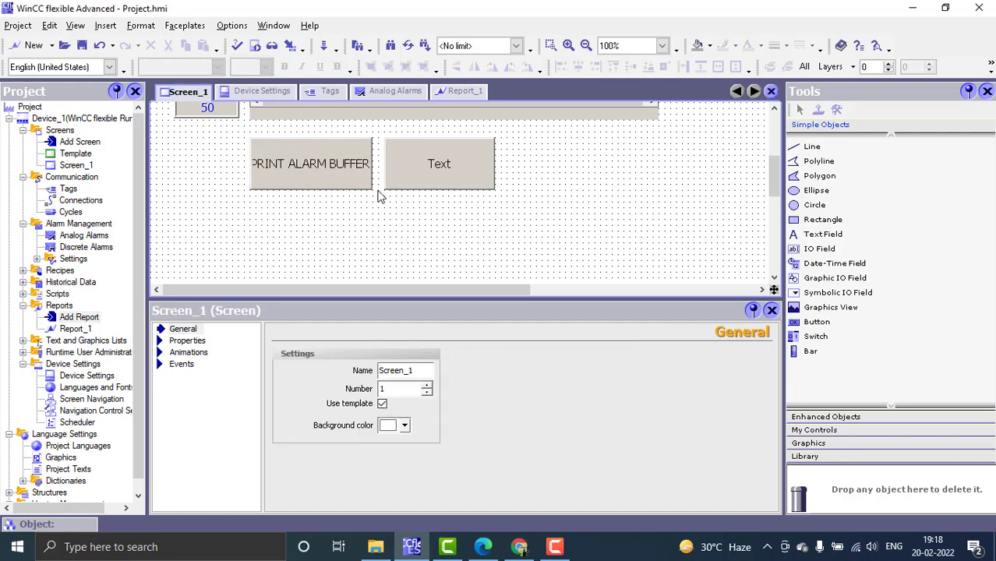
Step: Move the second button further right and widen the PRINT ALARM BUFFER button to fit its label
click(475, 168)
drag(475, 167, 527, 168)
click(366, 164)
drag(378, 163, 396, 165)
Step: Relabel the second button CLEAR BUFFER
click(510, 166)
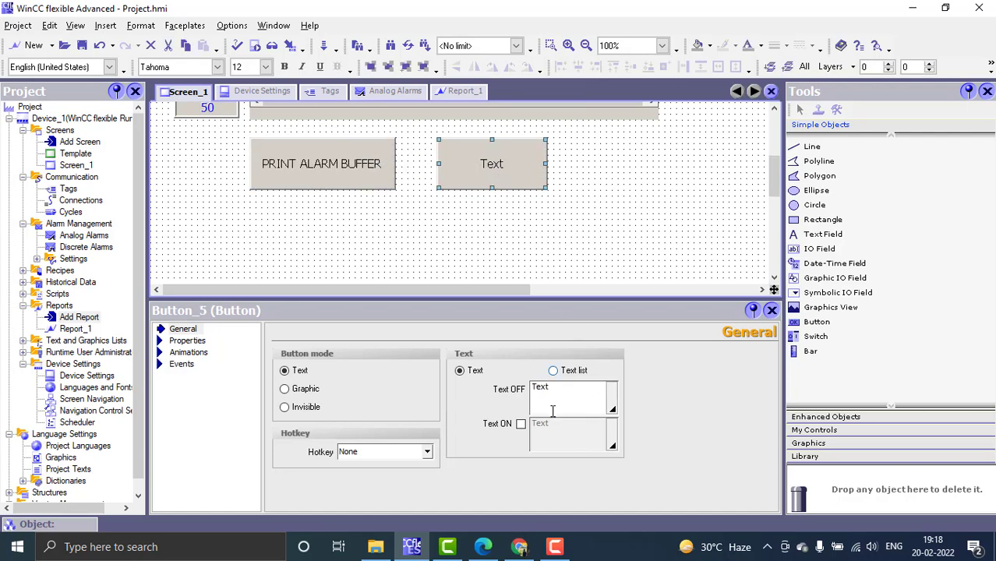
drag(562, 387, 522, 382)
text(CLEAR BUFFER)
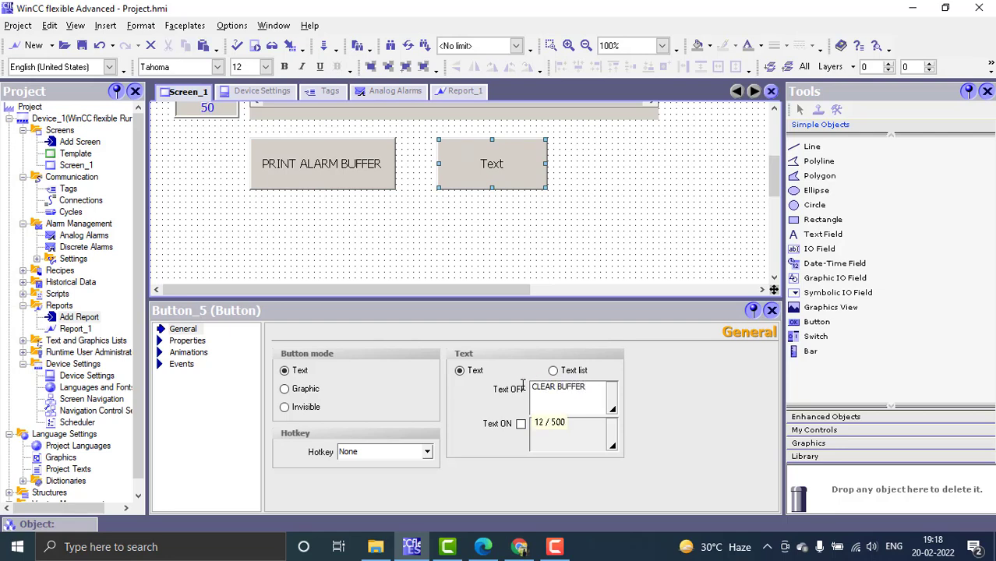
click(654, 251)
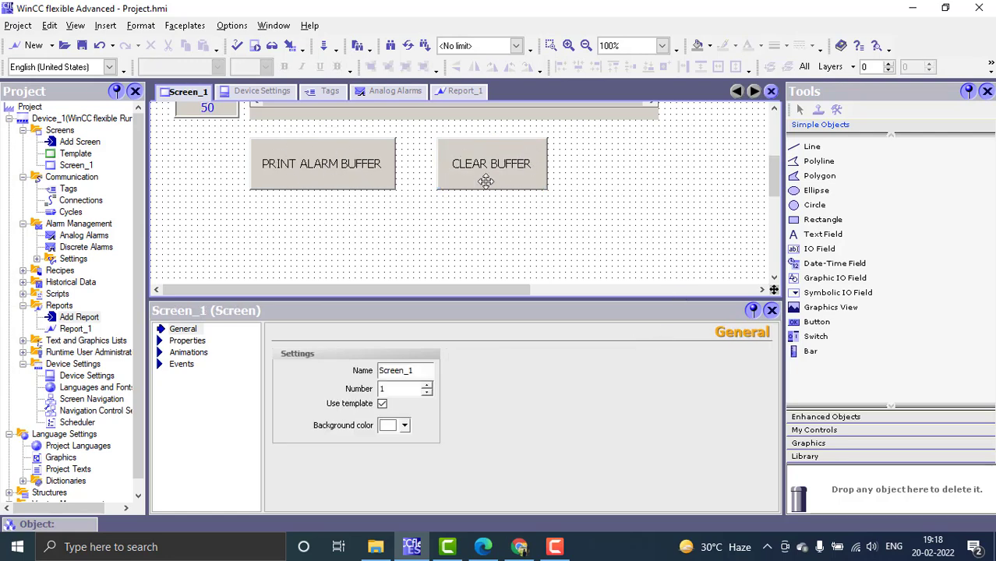
click(346, 170)
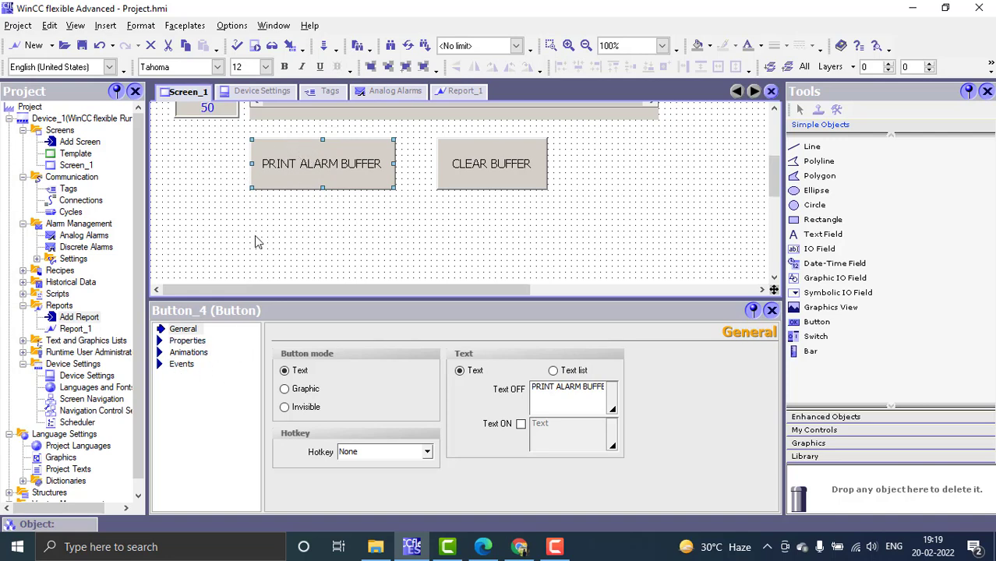
click(182, 364)
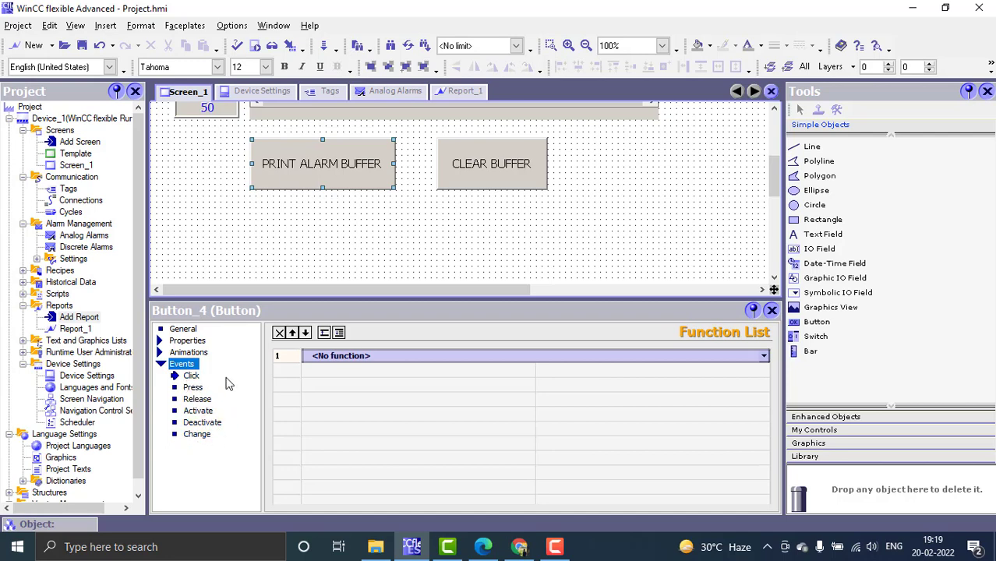
Step: Assign PrintReport with Report parameter Report_1 to PRINT ALARM BUFFER's Click event
click(191, 377)
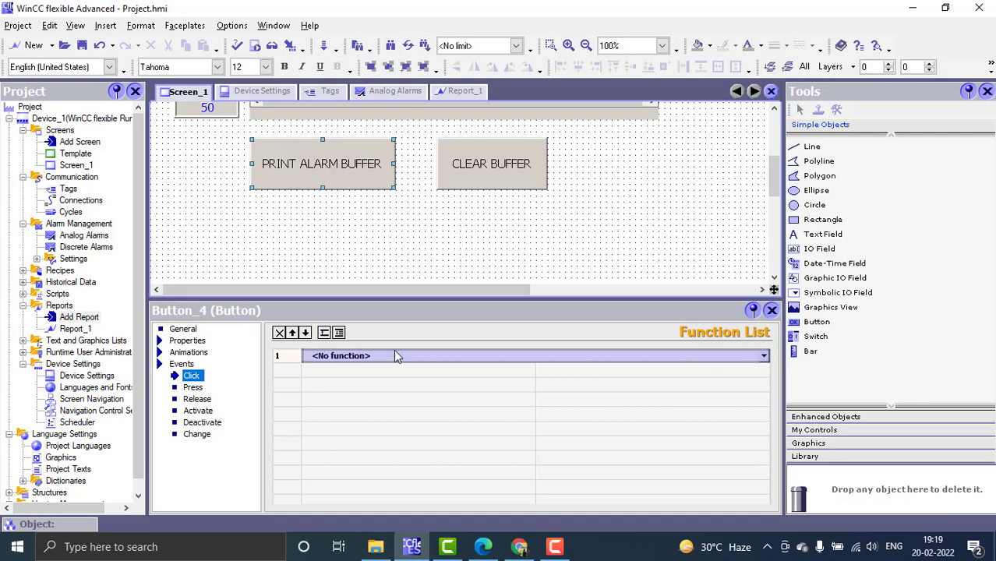
click(764, 359)
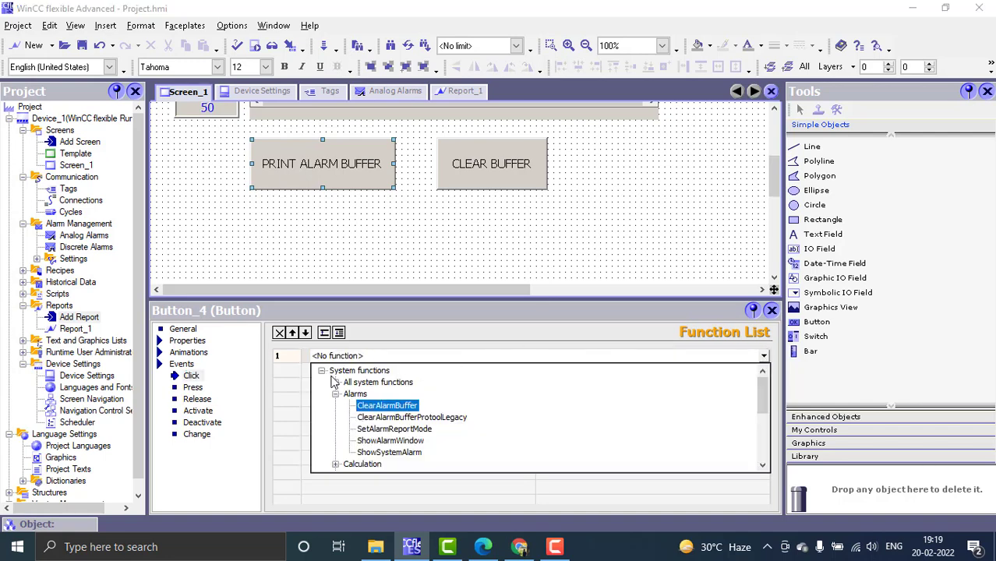
click(382, 356)
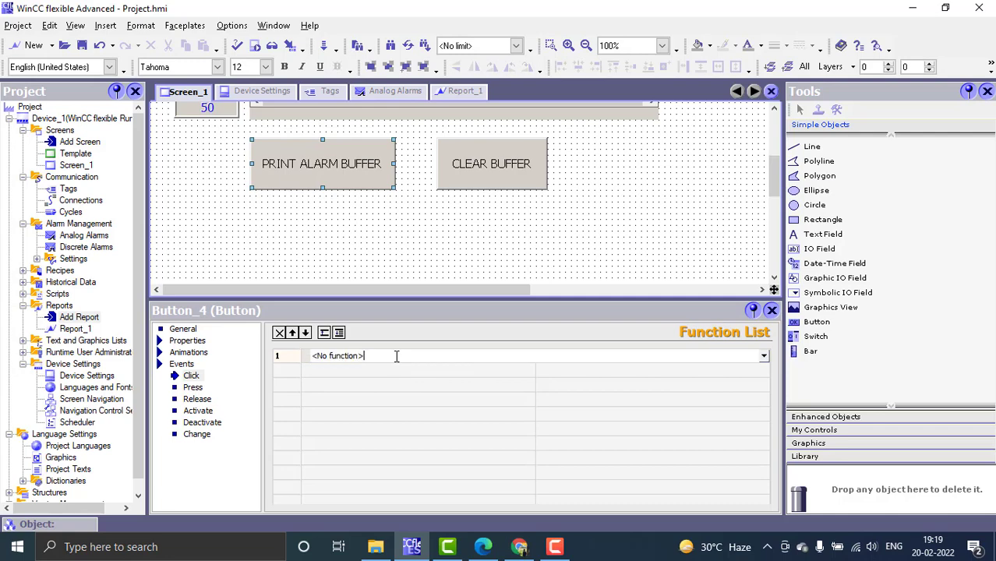
key(BackSpace)
key(BackSpace)
key(BackSpace)
key(BackSpace)
key(BackSpace)
key(BackSpace)
key(BackSpace)
key(BackSpace)
key(BackSpace)
key(BackSpace)
key(BackSpace)
key(BackSpace)
key(BackSpace)
text(PRI)
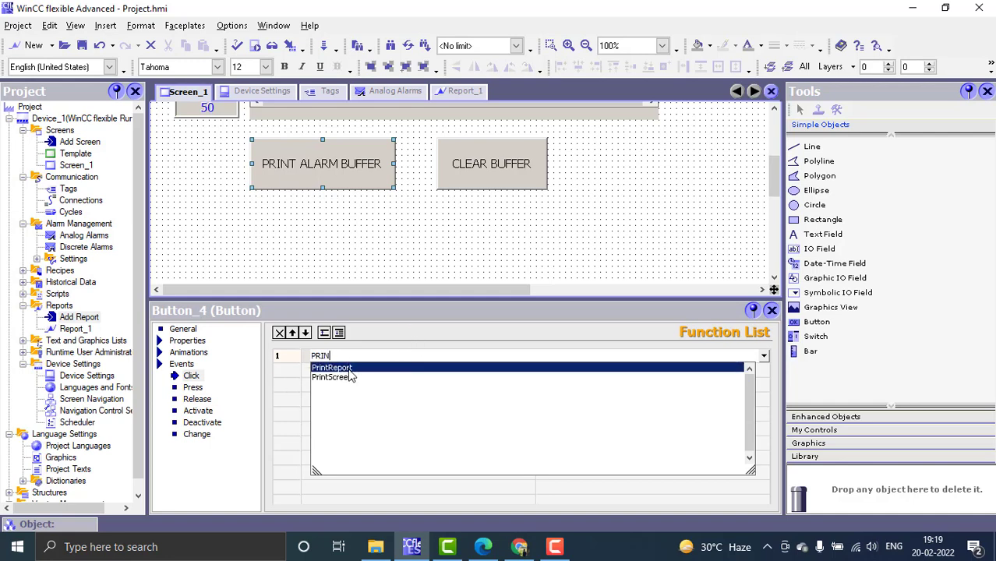
text(N)
key(Return)
click(647, 376)
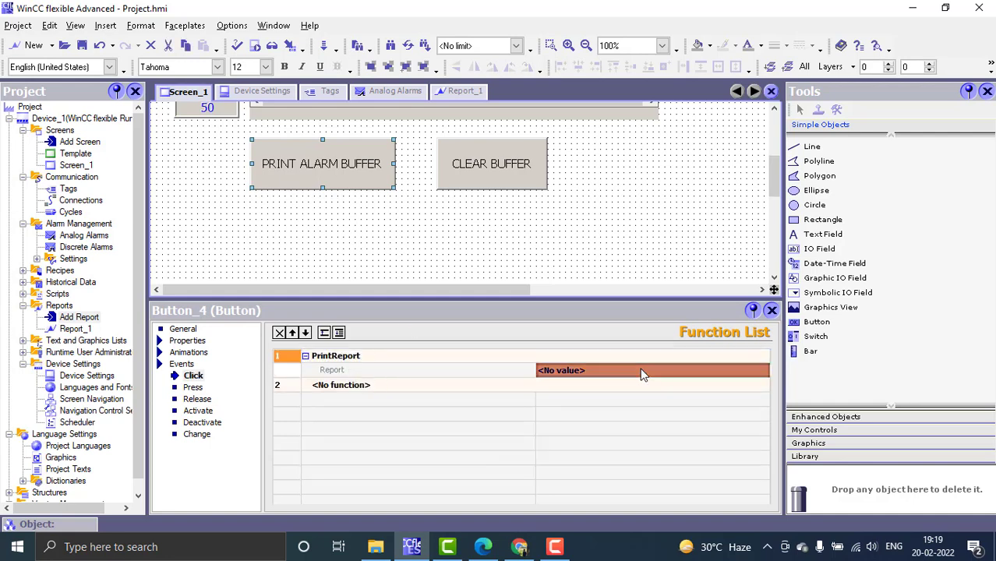
click(717, 374)
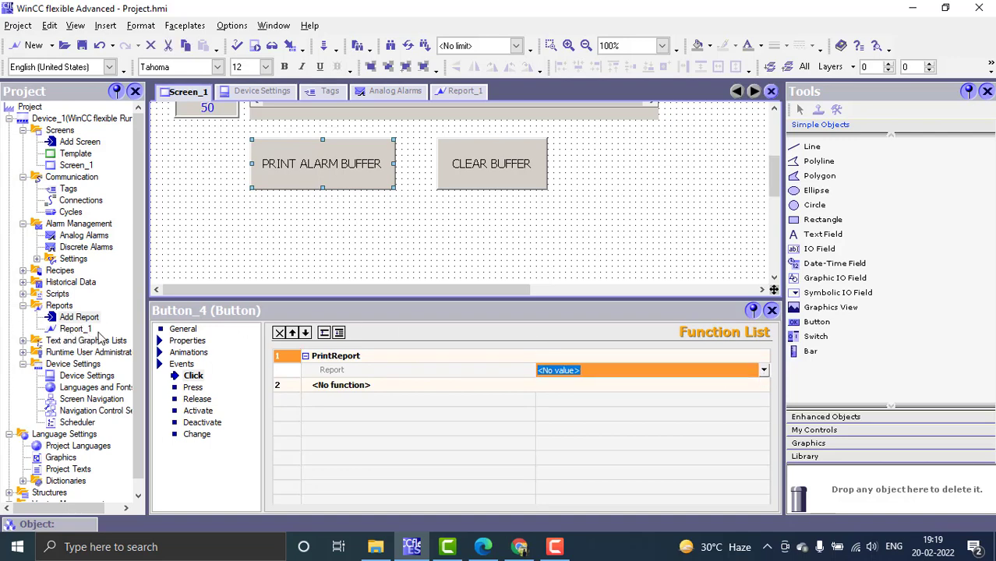
click(763, 370)
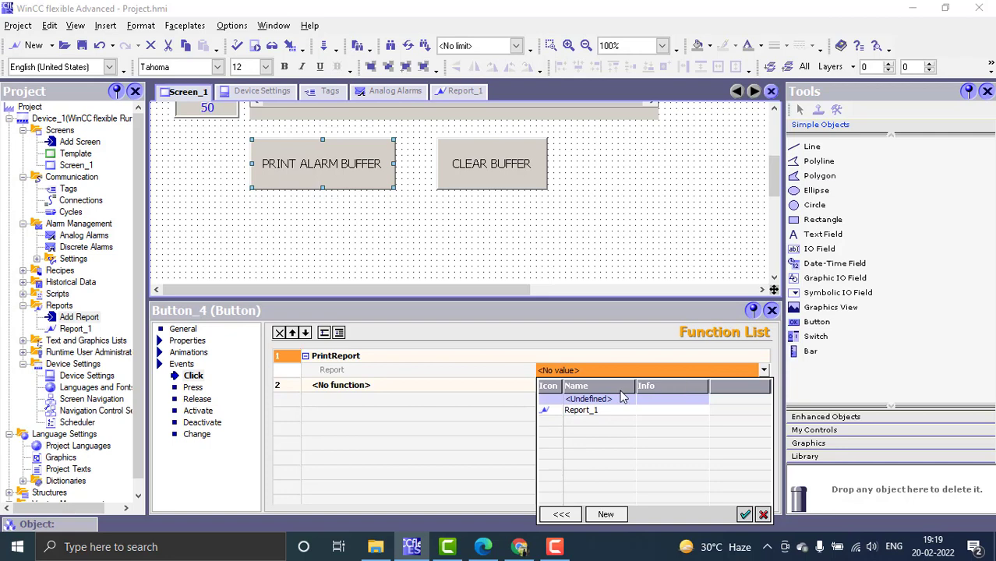
click(583, 411)
click(745, 515)
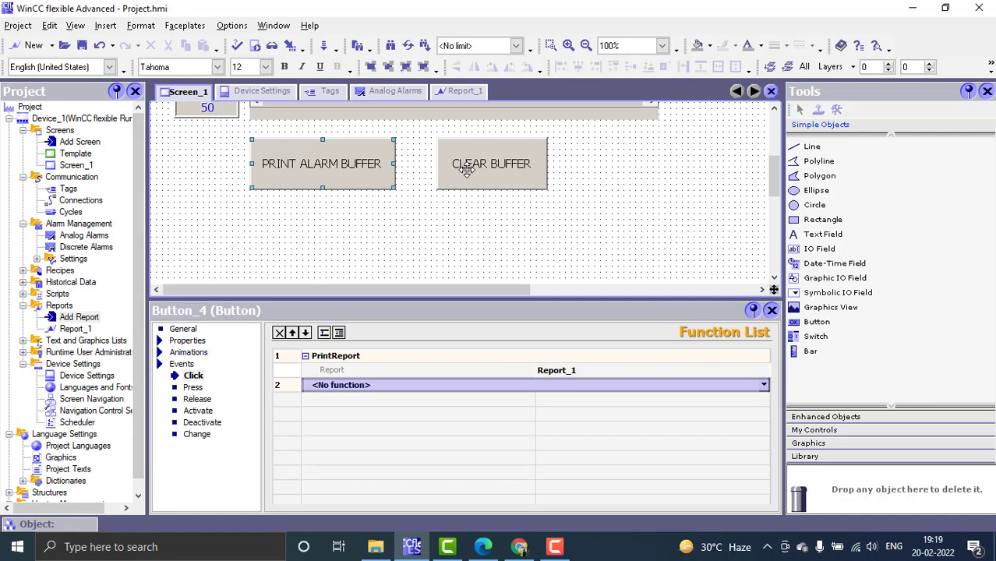
Step: Select the CLEAR BUFFER button and begin editing its Click event function list
click(496, 165)
click(190, 377)
click(375, 360)
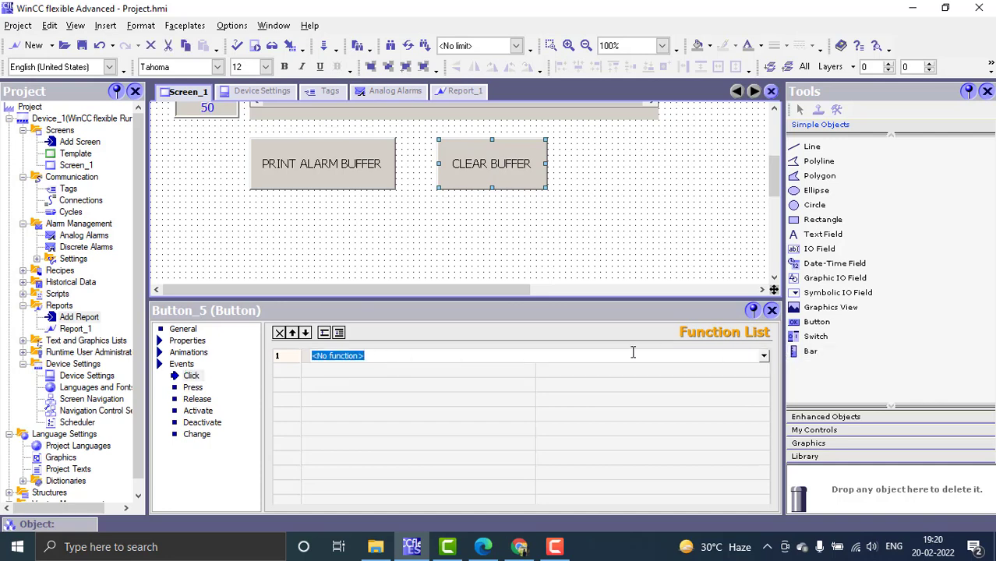
Step: Set CLEAR BUFFER's Click function to ClearAlarmBuffer and choose its alarm class number from the list
text(CLEA)
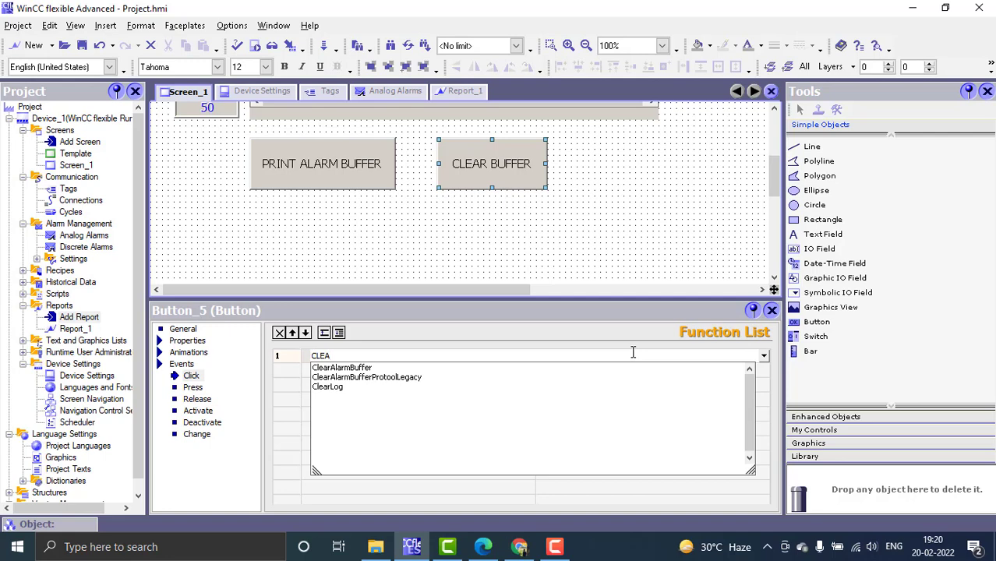
click(452, 368)
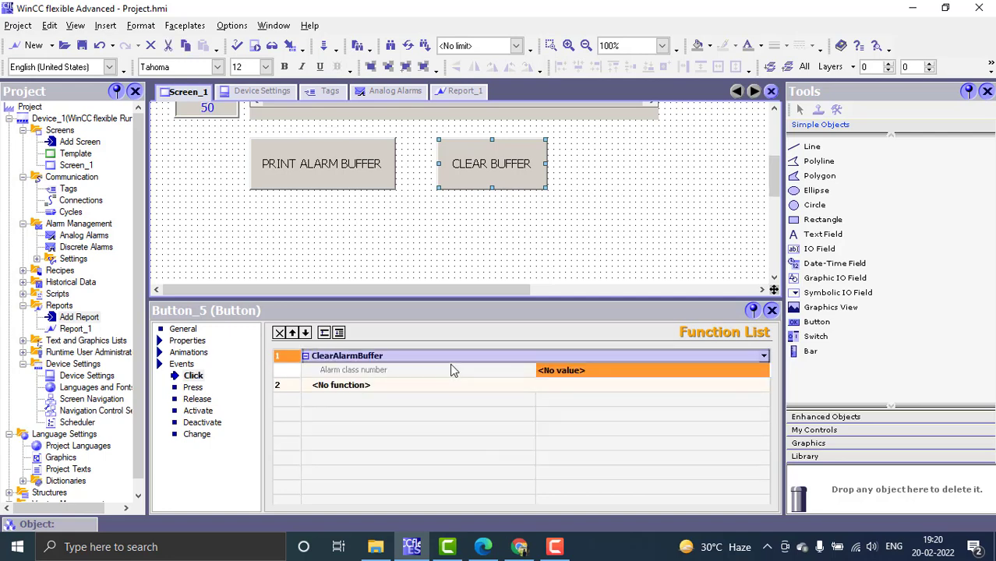
click(717, 371)
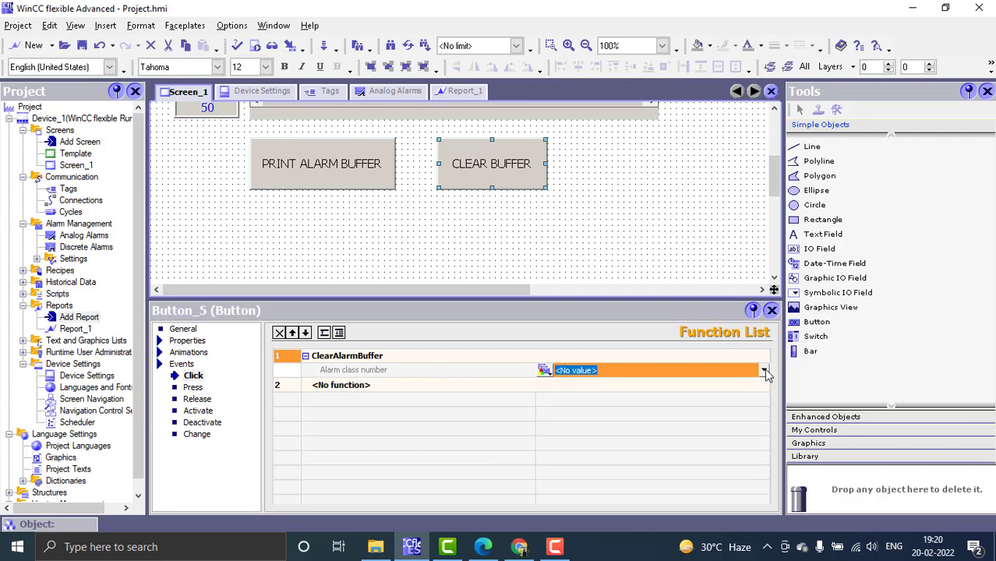
click(765, 371)
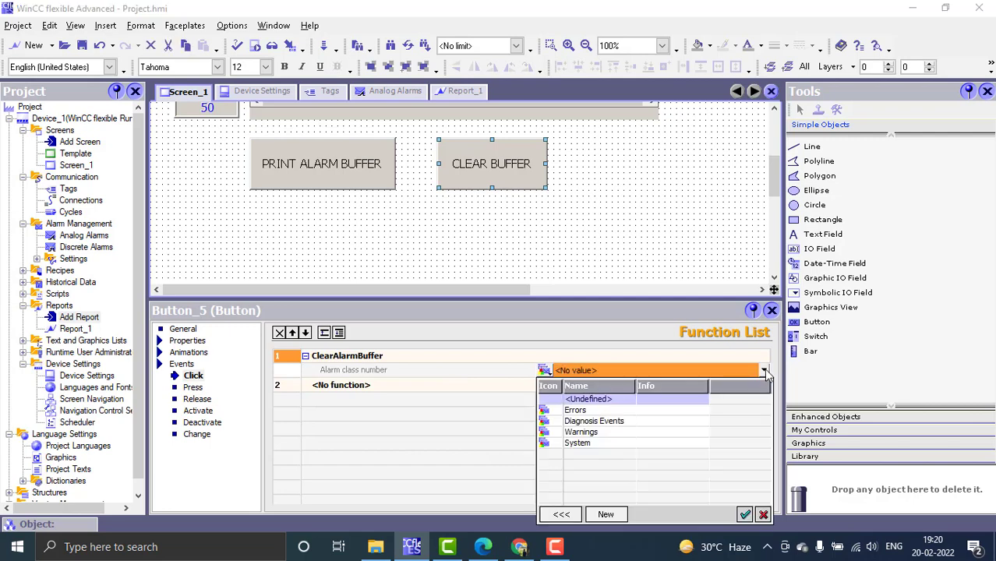
click(597, 433)
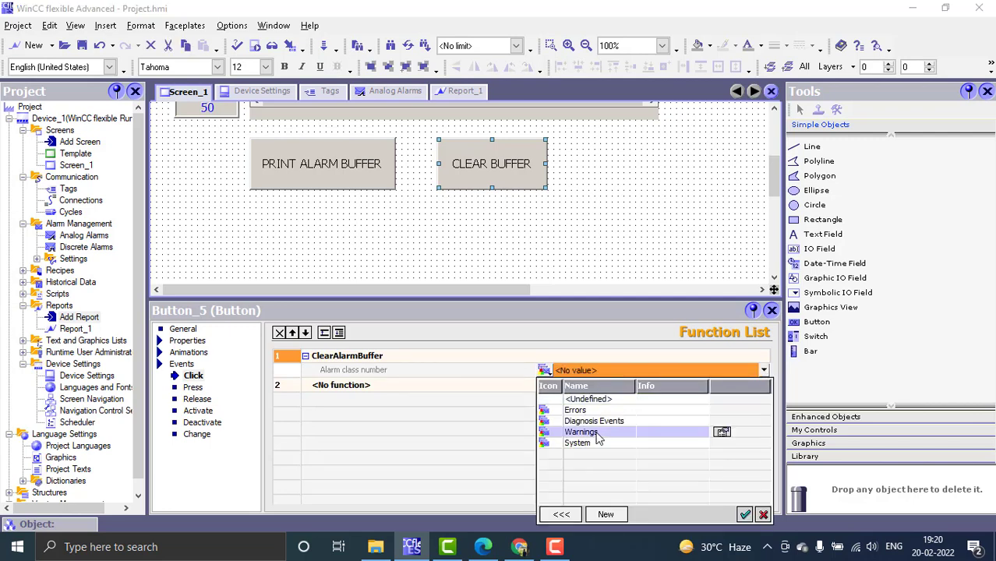
click(745, 515)
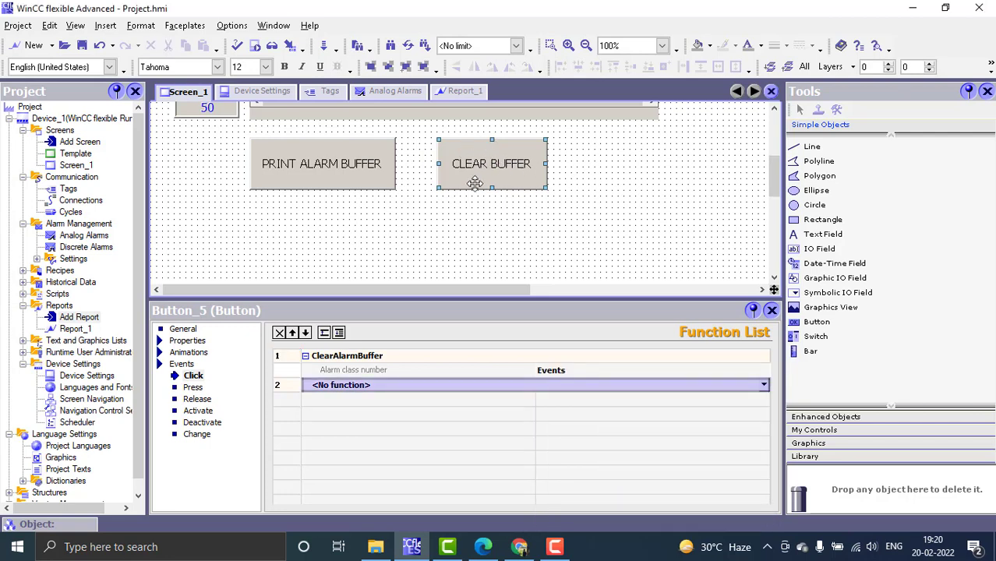
scroll(374, 211, up, 5)
scroll(381, 206, down, 3)
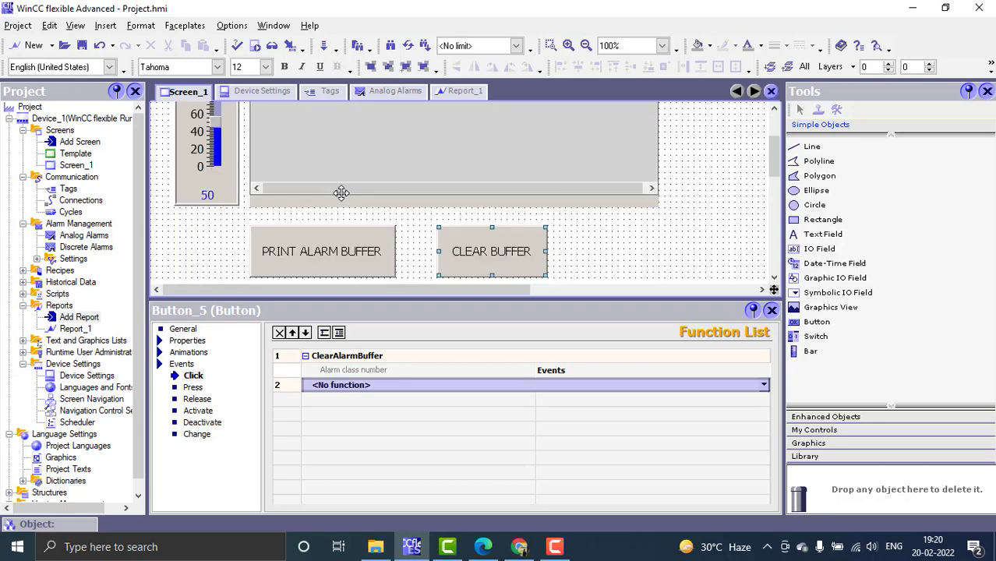
Step: Review Report_1's alarm printout settings, the analog alarm definitions and the TEMP tag
click(464, 90)
click(496, 195)
scroll(495, 236, down, 3)
scroll(496, 236, down, 3)
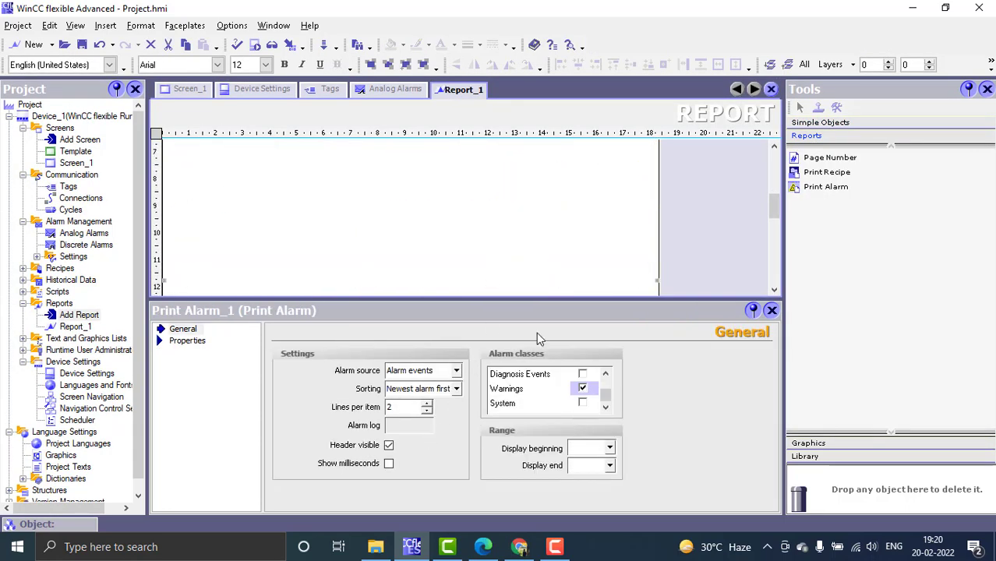
scroll(600, 397, up, 1)
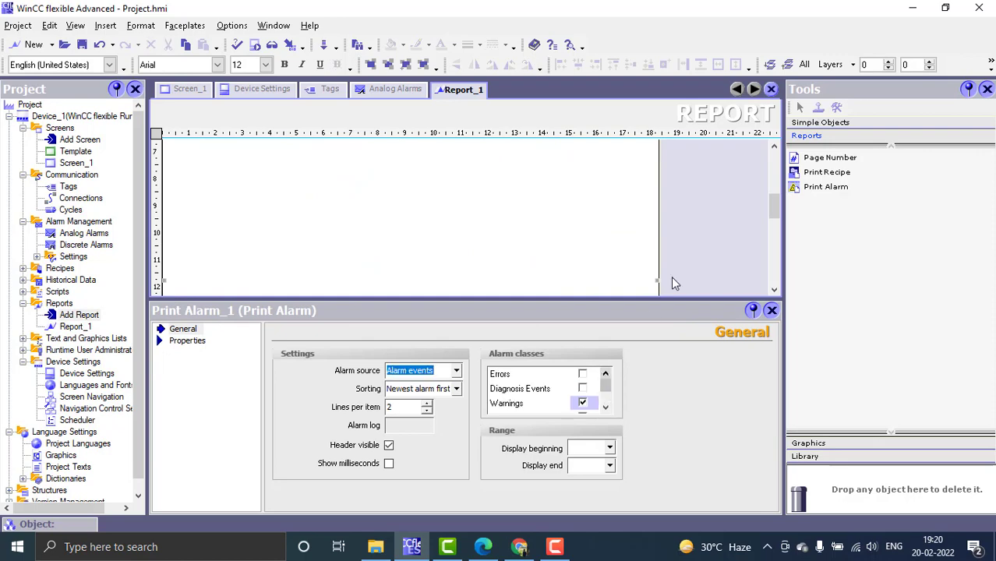
click(402, 92)
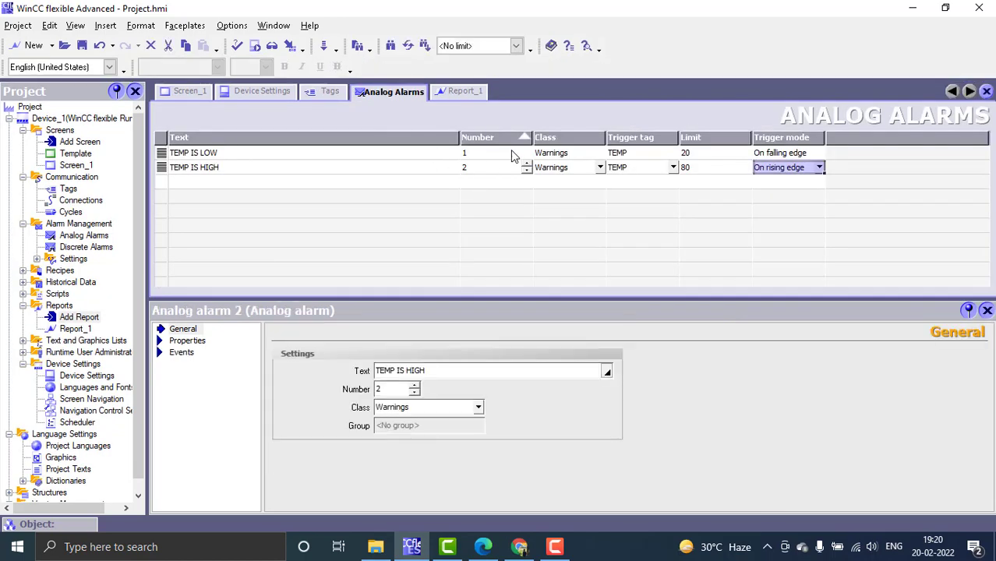
click(329, 92)
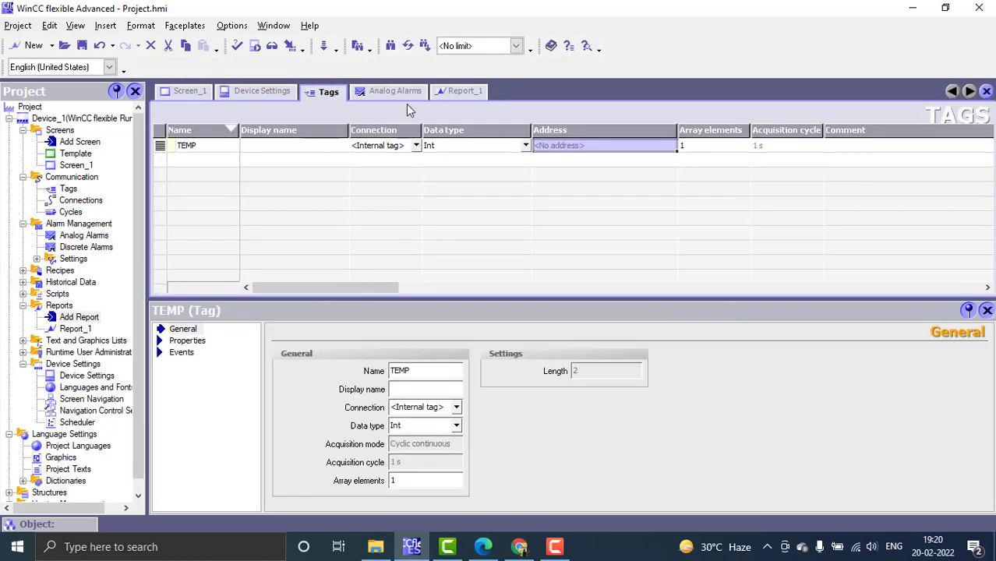
Step: Return to Screen_1 and launch the project in the runtime system
click(189, 92)
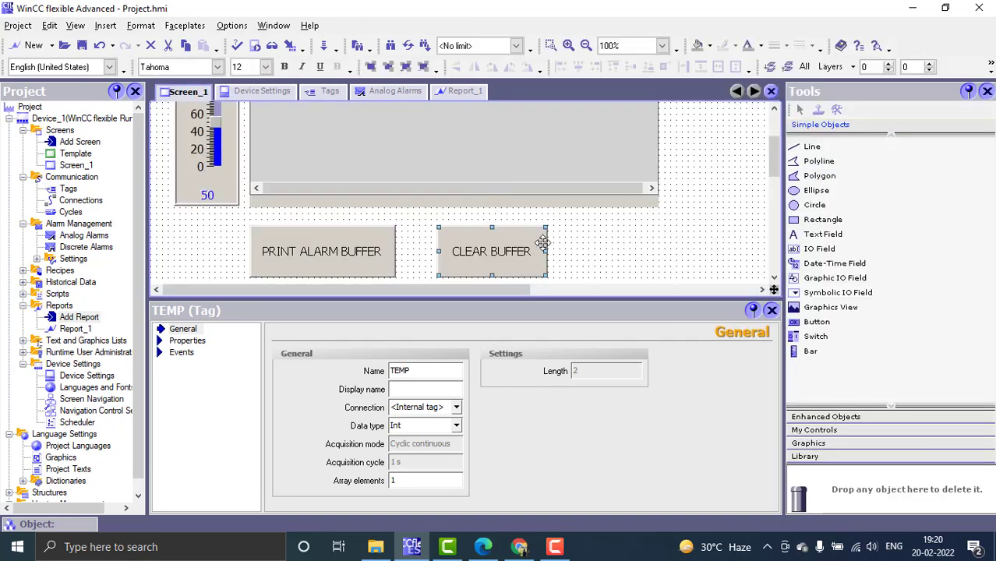
click(523, 230)
drag(776, 162, 776, 129)
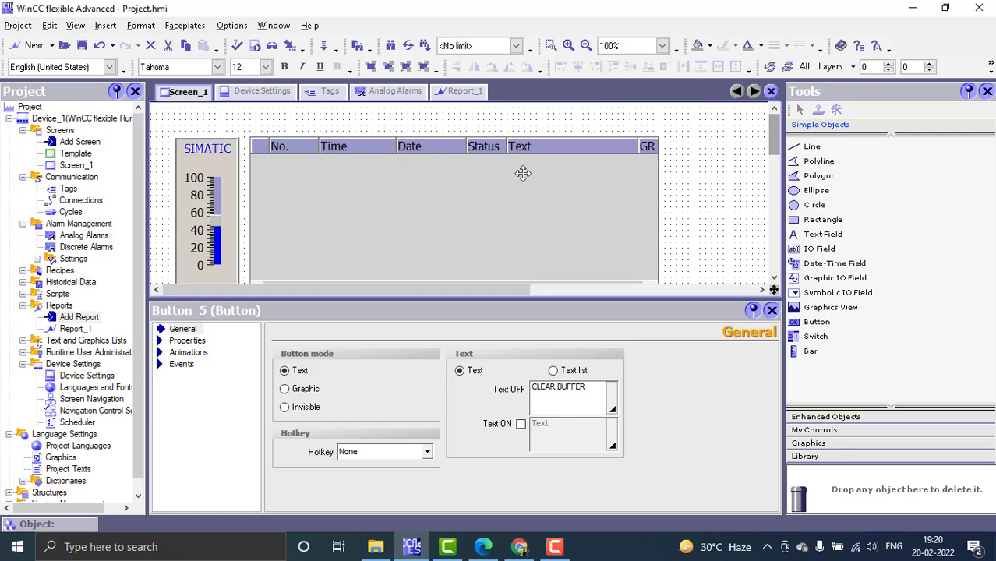
click(254, 47)
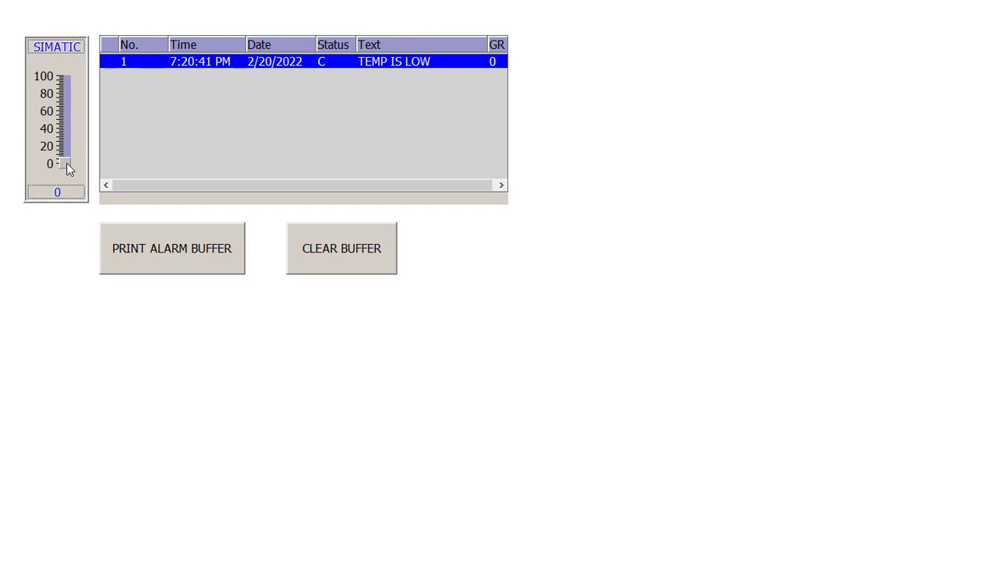
Step: Swing the temperature slider between 0 and 100 to log repeated TEMP IS LOW and TEMP IS HIGH alarms
drag(66, 163, 66, 150)
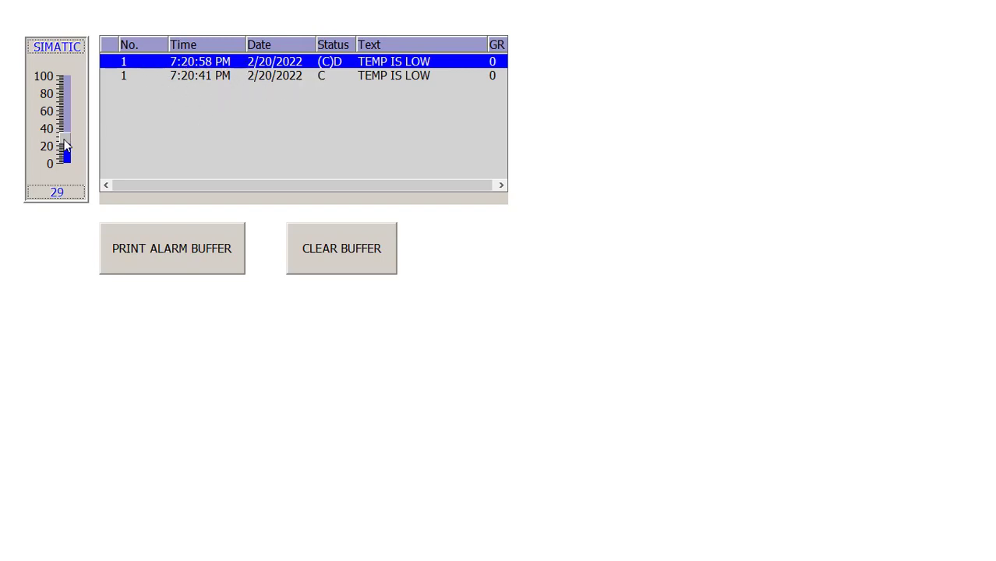
drag(66, 146, 65, 162)
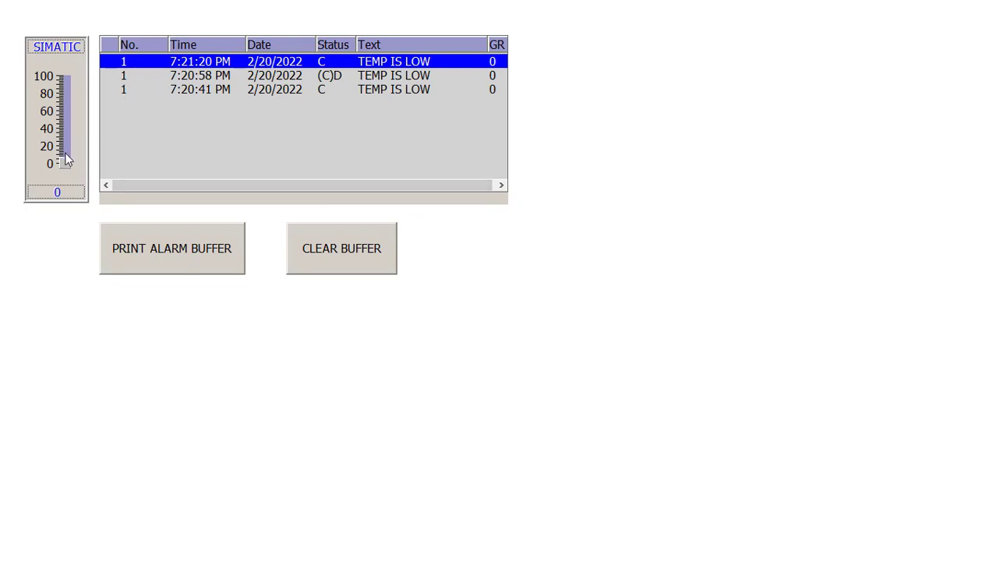
drag(67, 166, 68, 145)
drag(76, 111, 81, 81)
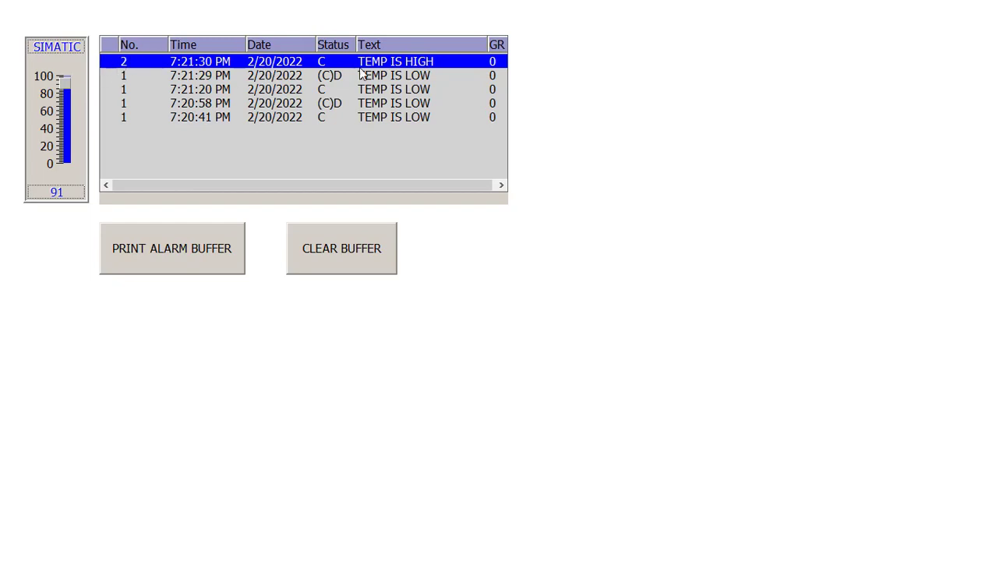
mouse_move(67, 86)
mouse_down()
mouse_move(64, 160)
mouse_move(73, 73)
mouse_move(69, 174)
mouse_move(78, 80)
mouse_up()
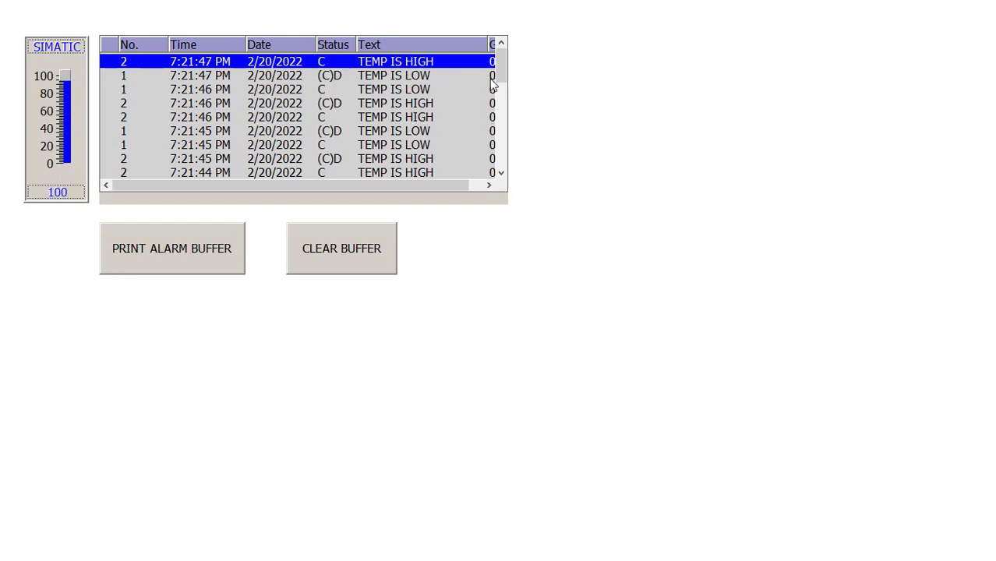
mouse_move(501, 65)
mouse_down()
mouse_move(497, 145)
mouse_move(499, 51)
mouse_up()
Step: Print the alarm buffer to a PDF file named ALARM LIST
click(199, 242)
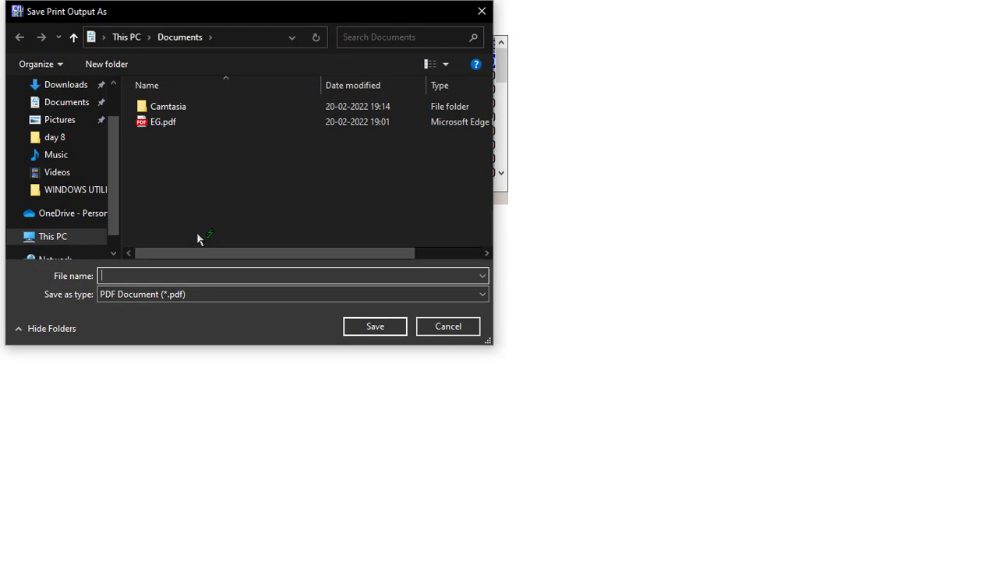
text(ALARM LIST)
key(Return)
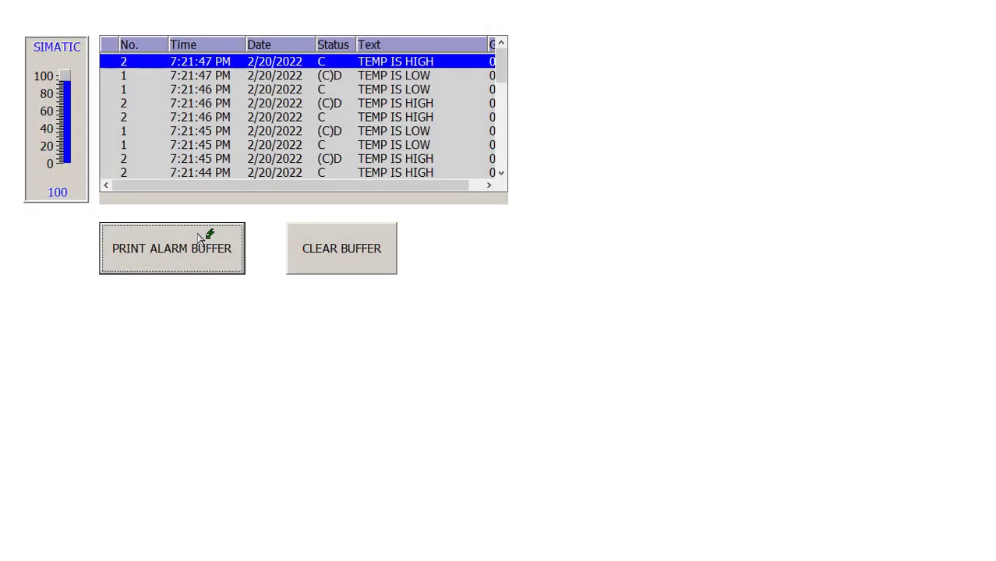
Step: Clear the alarm buffer, drop the temperature to 0 for new alarms, and clear it again
click(352, 235)
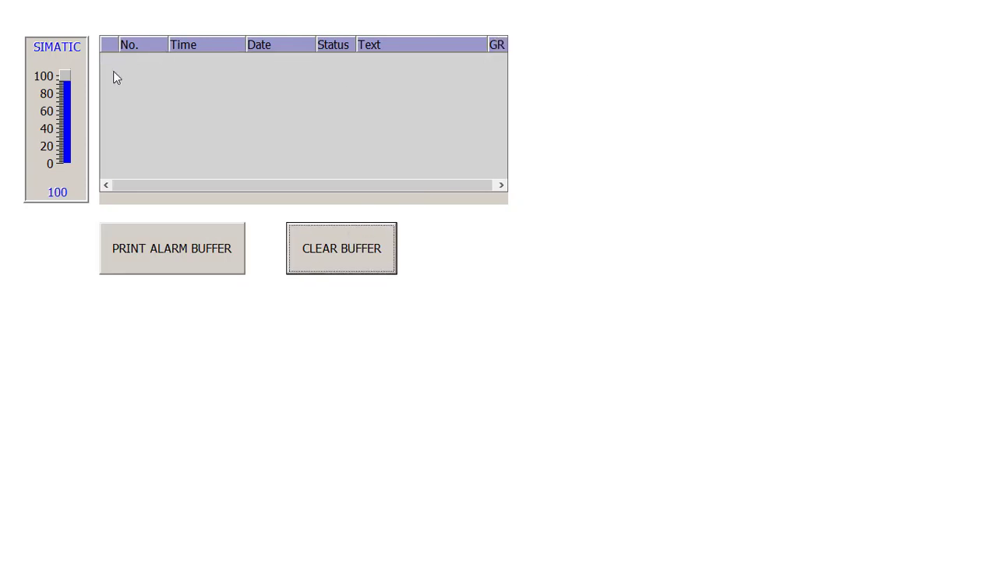
drag(65, 76, 62, 168)
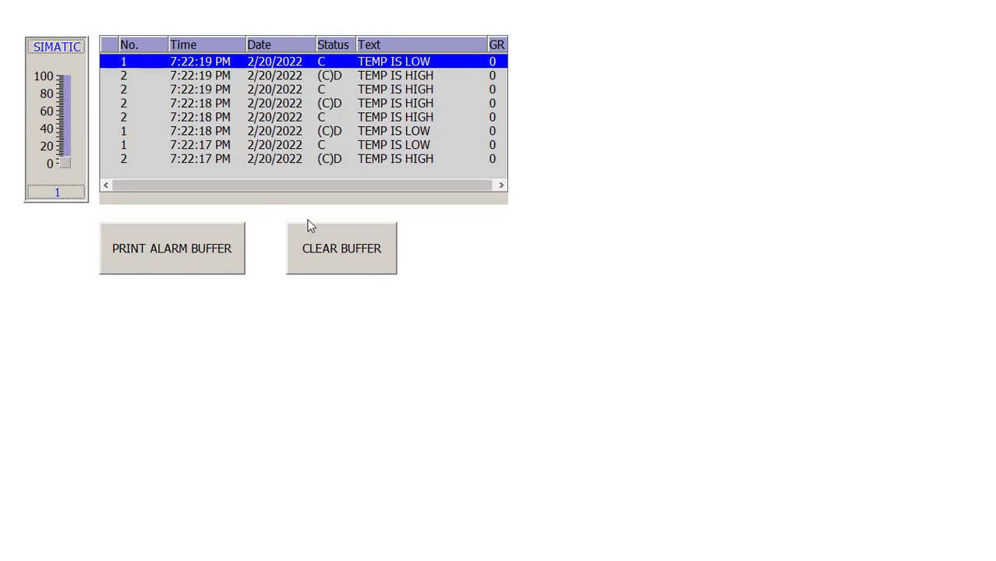
click(331, 232)
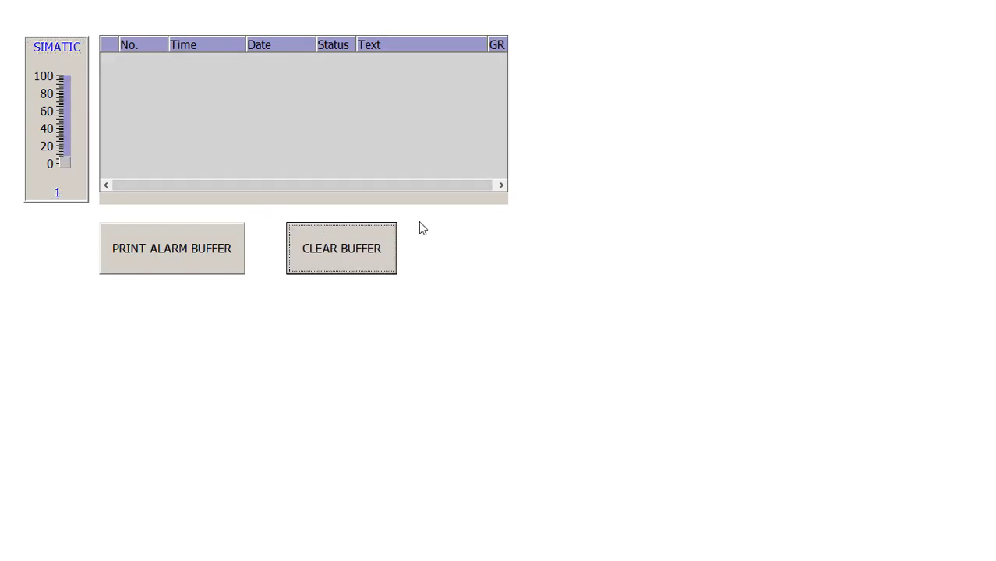
Step: Exit runtime and open ALARM LIST.pdf from the Documents folder
key(alt+F4)
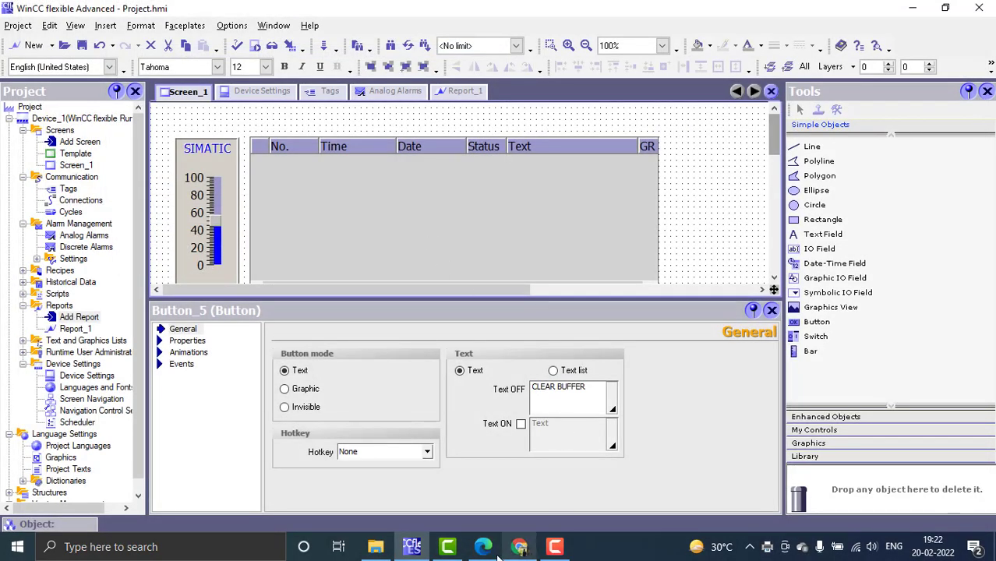
mouse_move(374, 546)
click(310, 467)
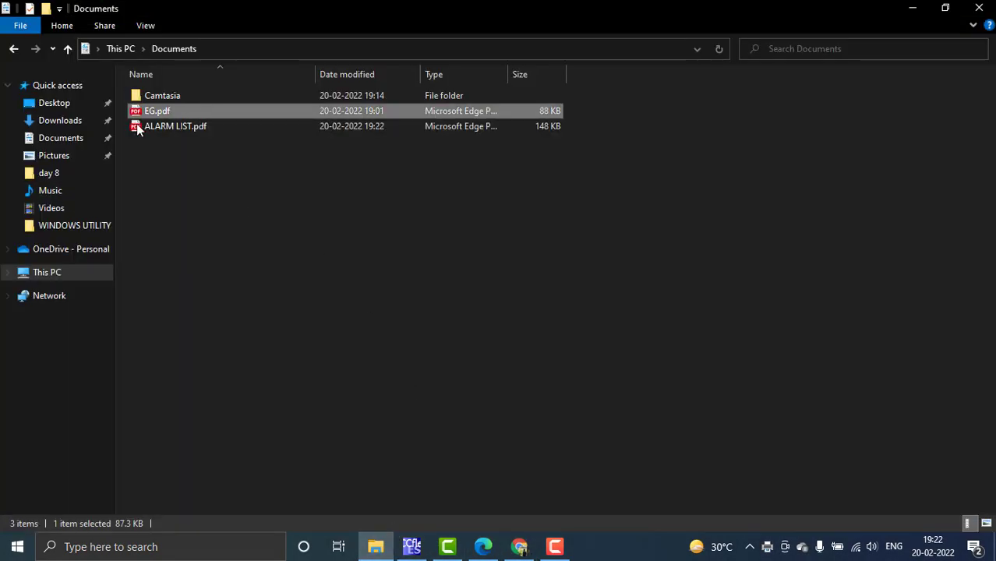
double_click(217, 128)
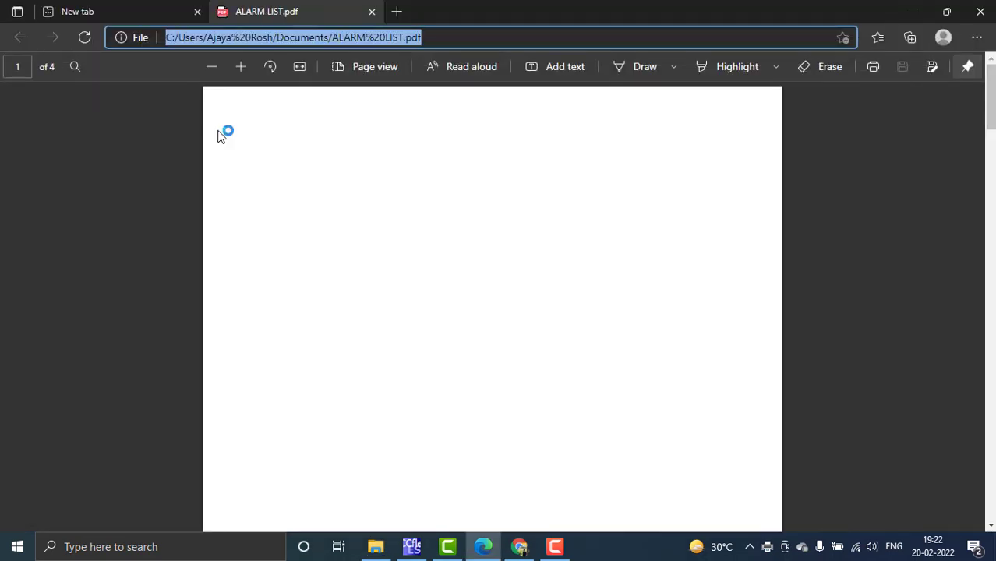
Step: Scroll through ALARM LIST.pdf's TEMP IS LOW/HIGH event tables, then switch back to WinCC flexible
scroll(555, 238, down, 10)
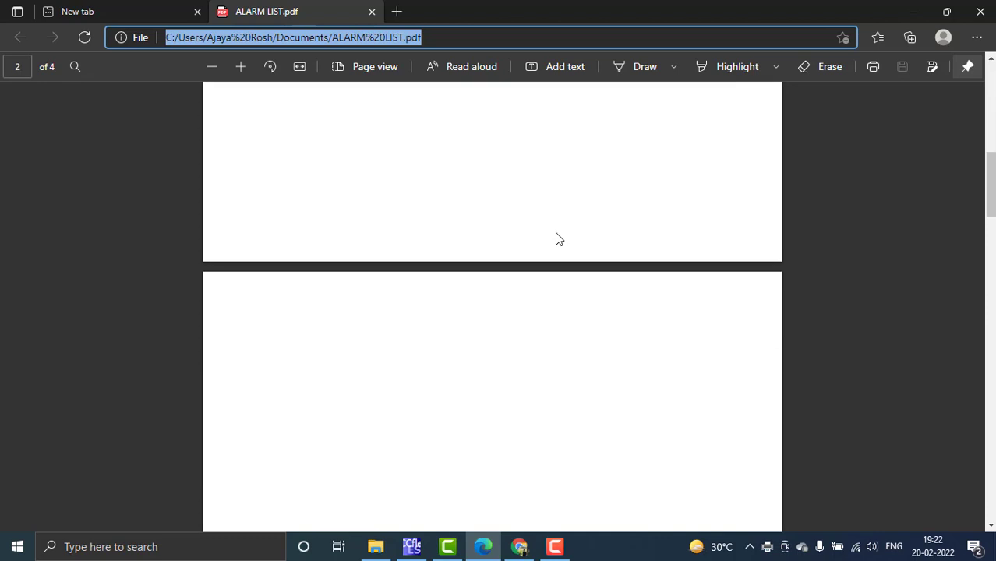
scroll(555, 238, down, 15)
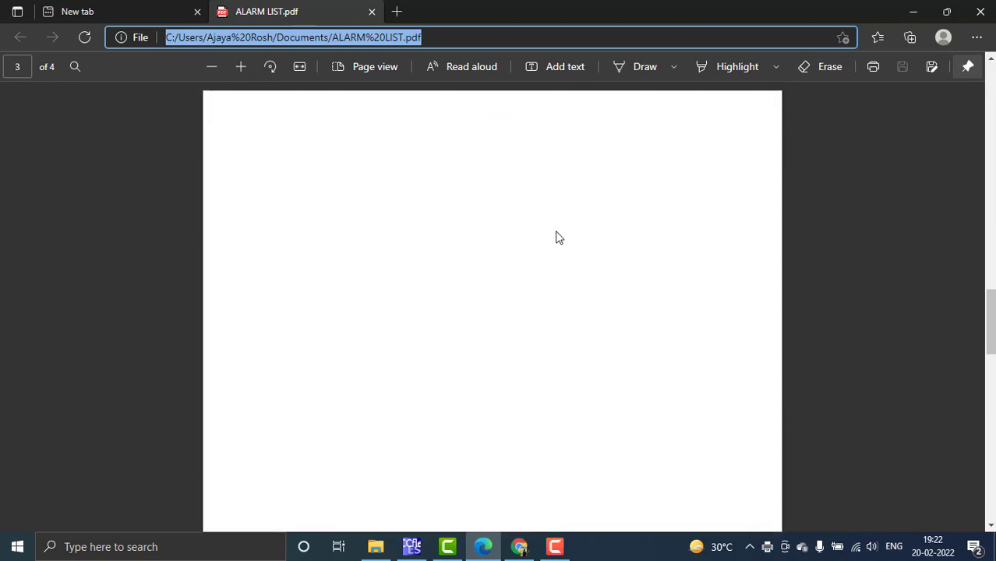
scroll(556, 233, down, 10)
scroll(556, 232, up, 5)
scroll(556, 233, up, 5)
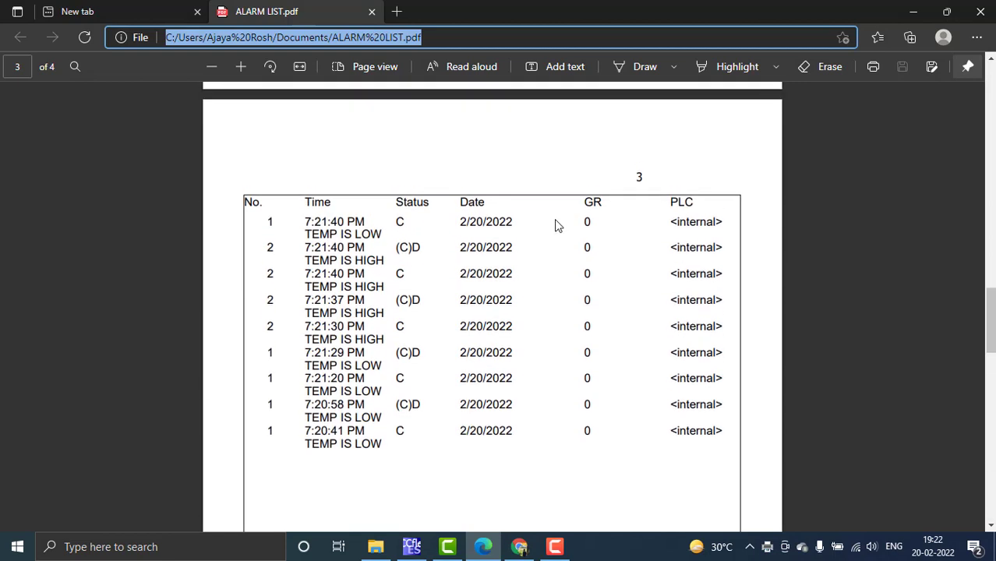
scroll(518, 232, up, 15)
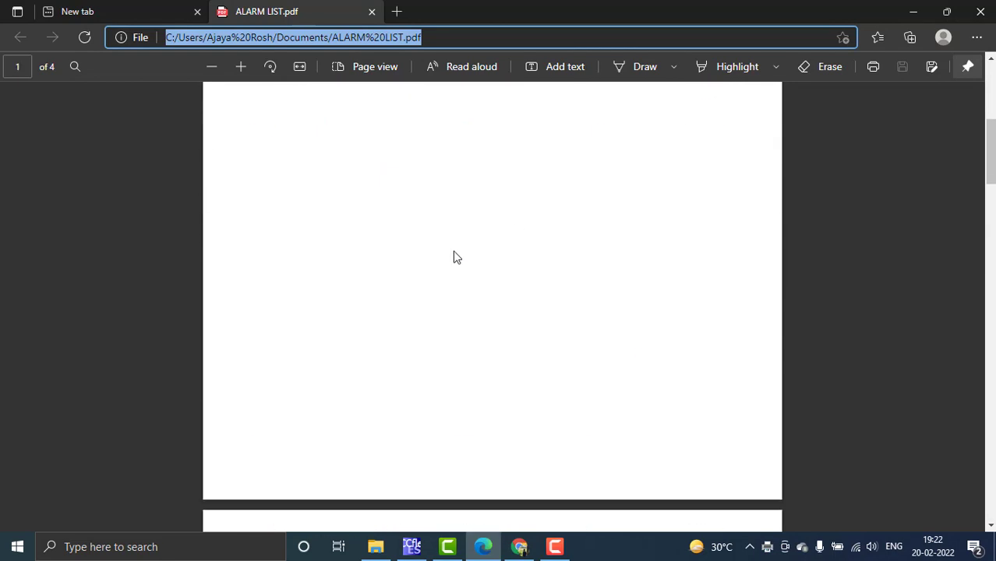
scroll(451, 256, down, 9)
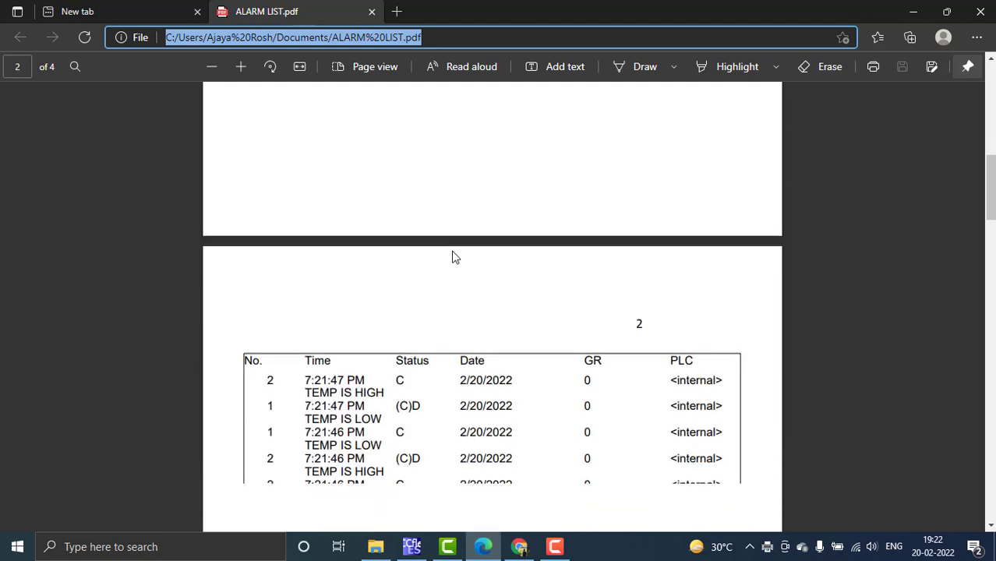
scroll(445, 279, down, 1)
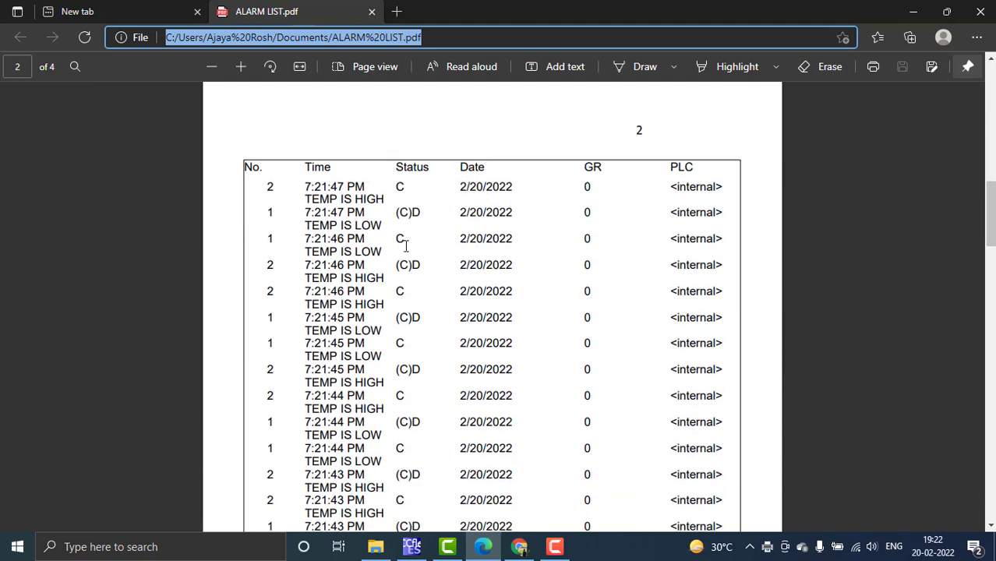
scroll(349, 263, down, 2)
scroll(356, 265, down, 5)
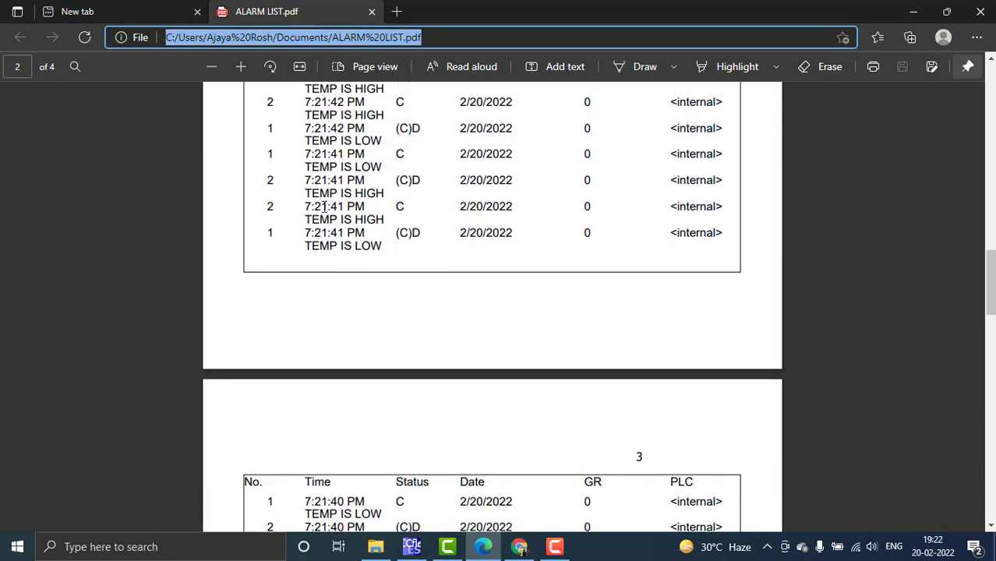
scroll(375, 255, down, 2)
scroll(375, 255, down, 4)
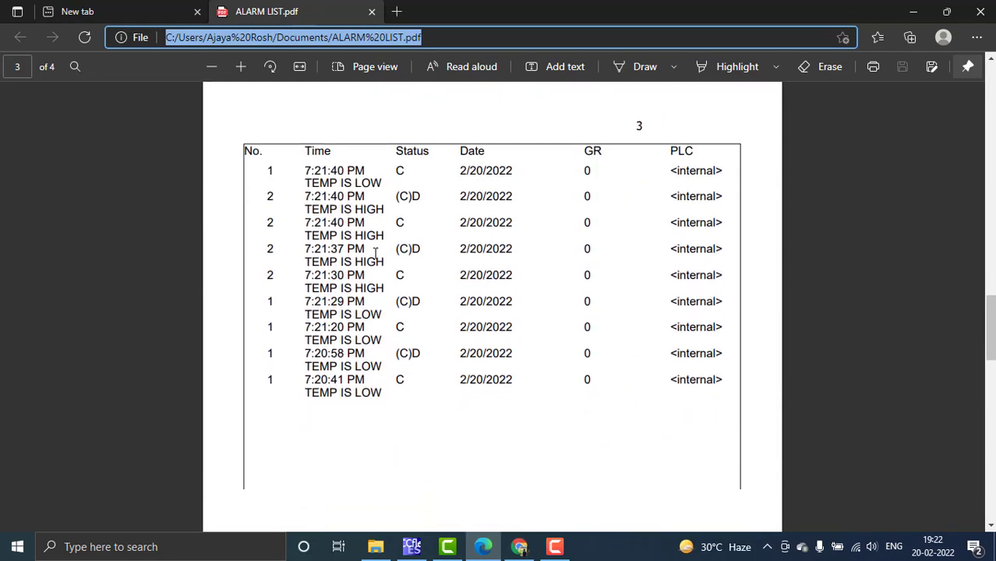
scroll(375, 255, up, 10)
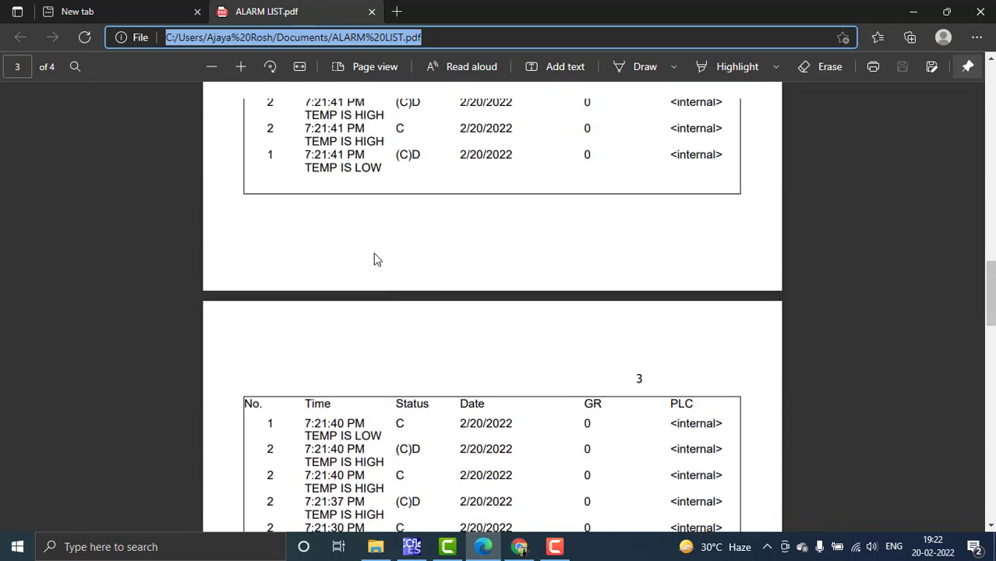
scroll(420, 232, up, 10)
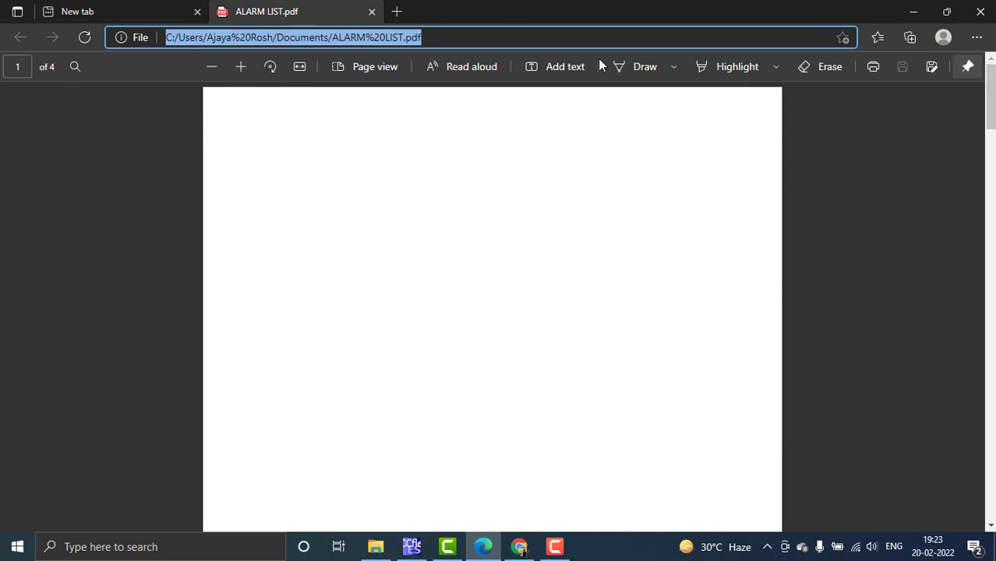
click(412, 547)
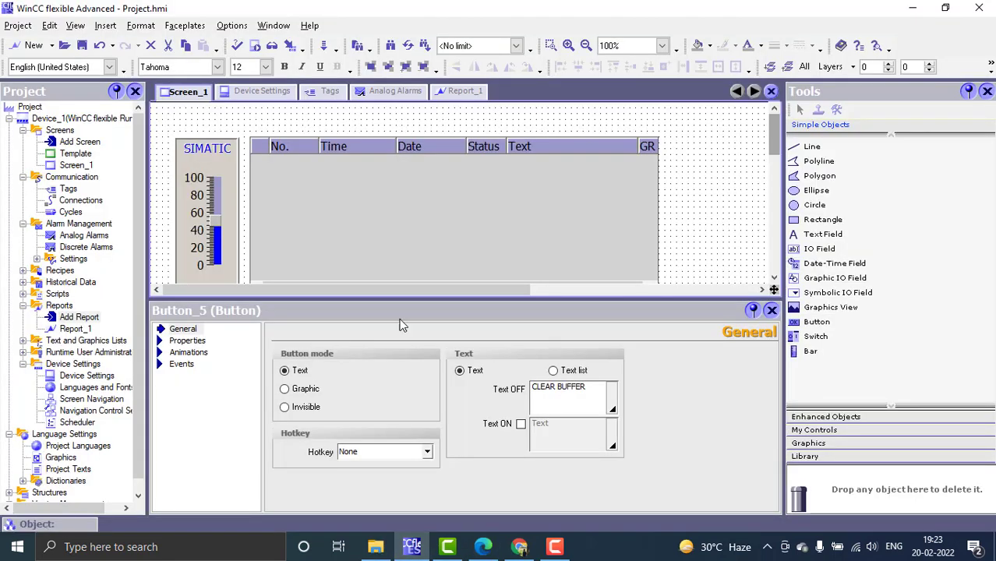